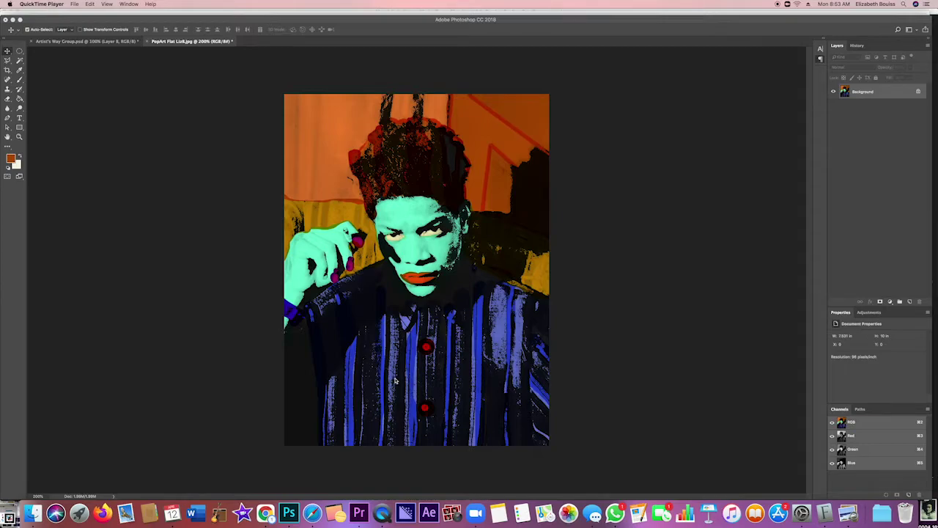
- Check the portrait's size in the Image Size dialog and accept it unchanged
click(139, 161)
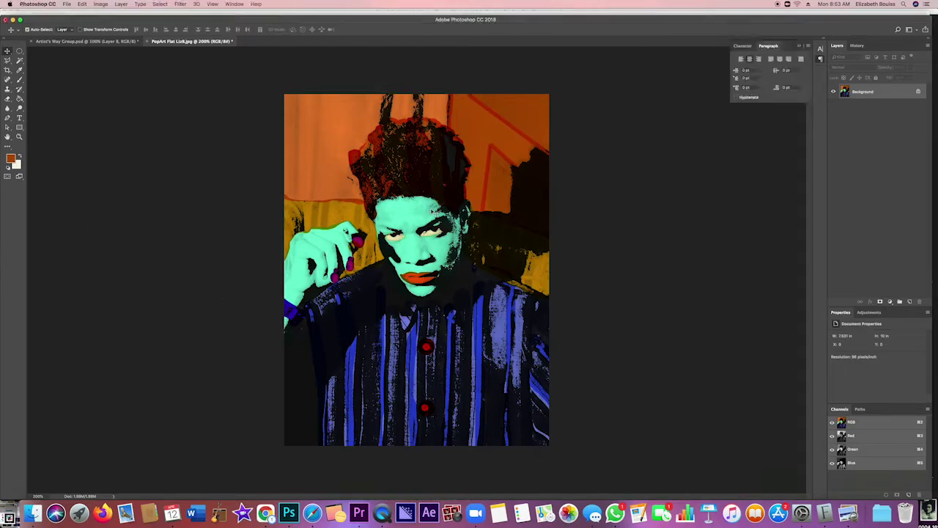
click(100, 4)
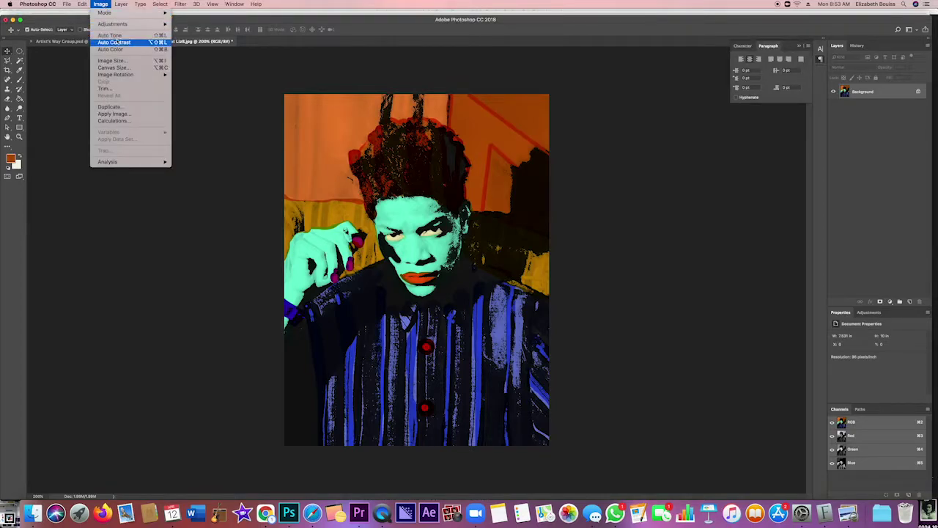
click(124, 60)
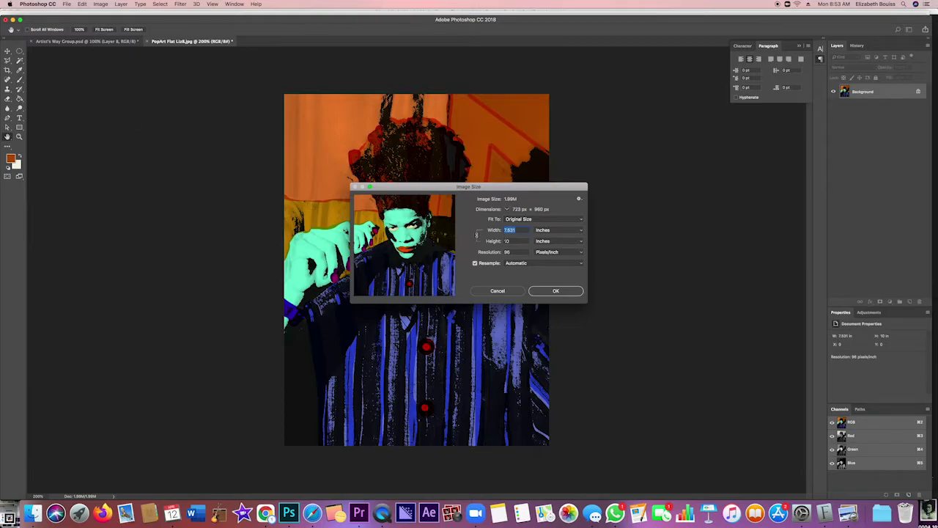
click(556, 292)
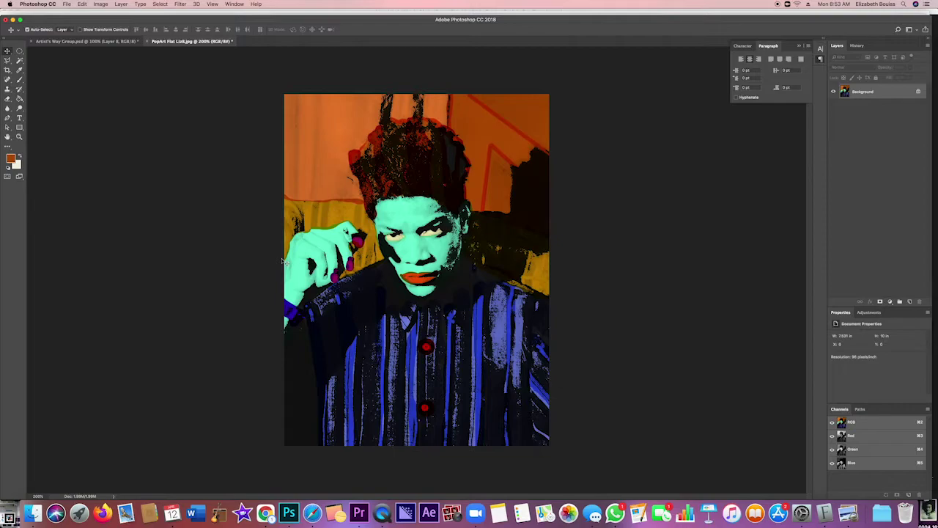
- Create a new white 8.5 × 11 inch document at 100 pixels/inch
click(67, 5)
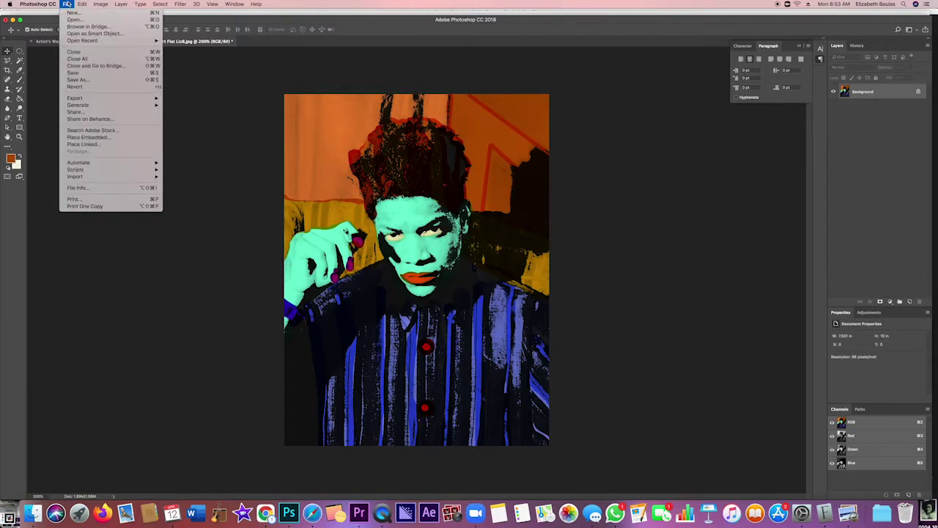
click(74, 12)
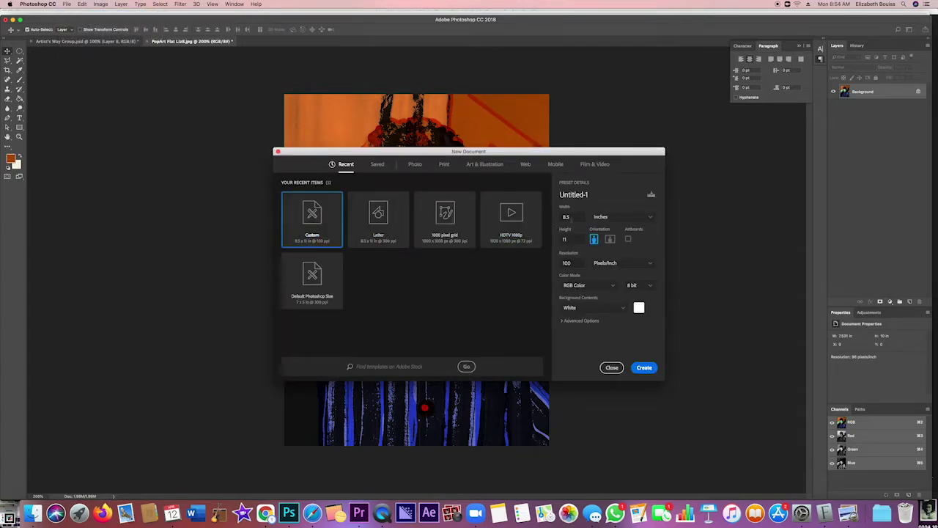
click(577, 264)
text(300)
double_click(577, 263)
text(100)
click(644, 368)
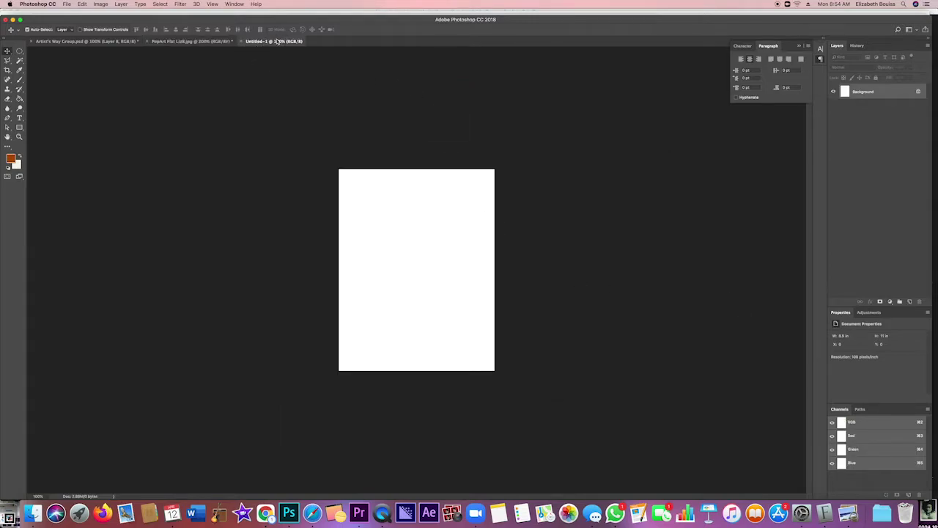
- Compare the PopArt and Untitled-1 tabs, zooming Untitled-1 to 200%, ending on PopArt
click(198, 42)
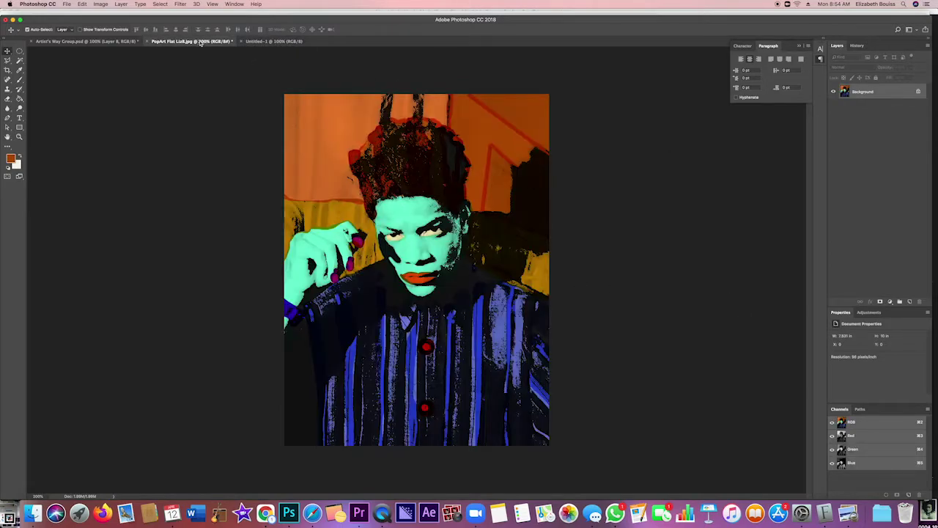
click(260, 42)
key(super+equal)
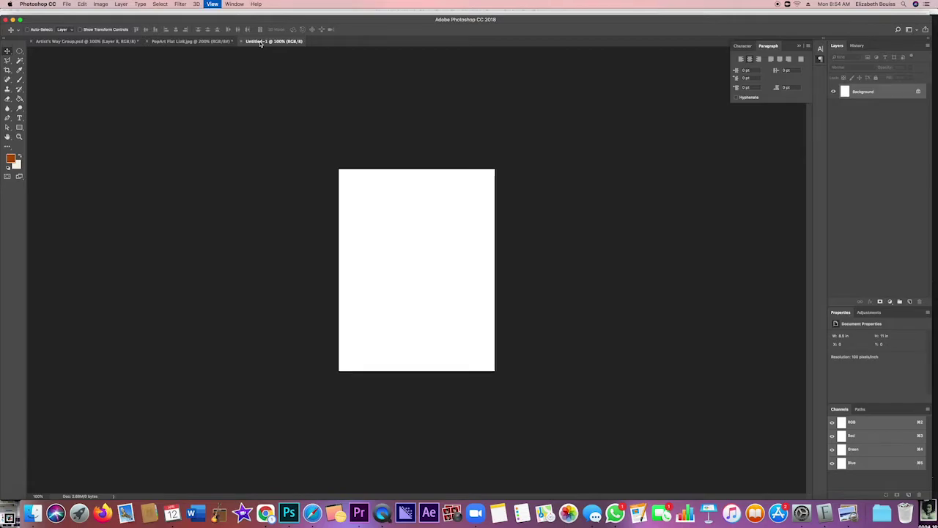
click(198, 42)
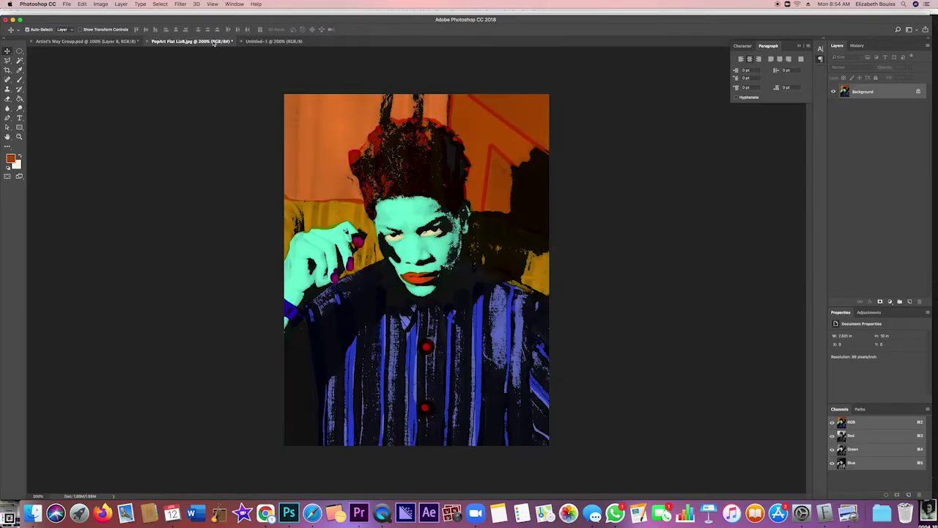
click(264, 42)
click(197, 42)
- Save the blank page as a Photoshop .psd named PopArtFinal plus the author's name
click(275, 42)
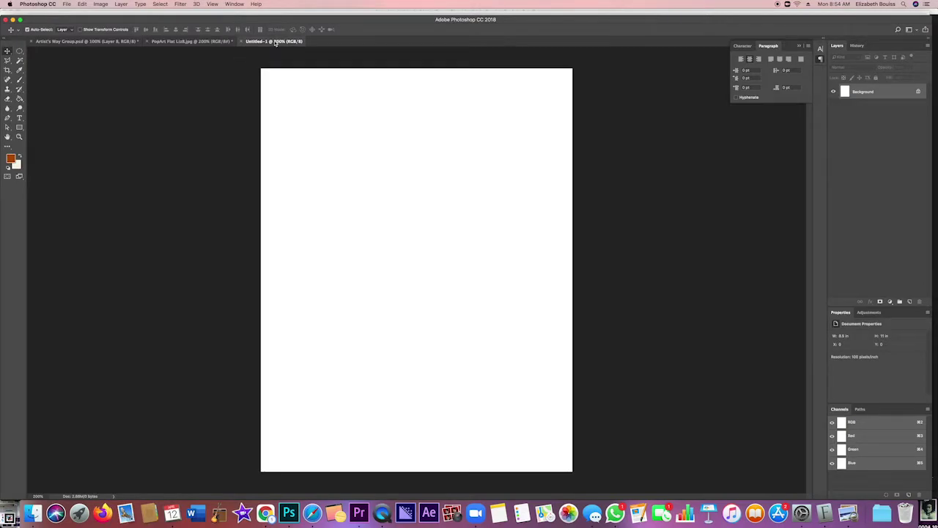
click(66, 4)
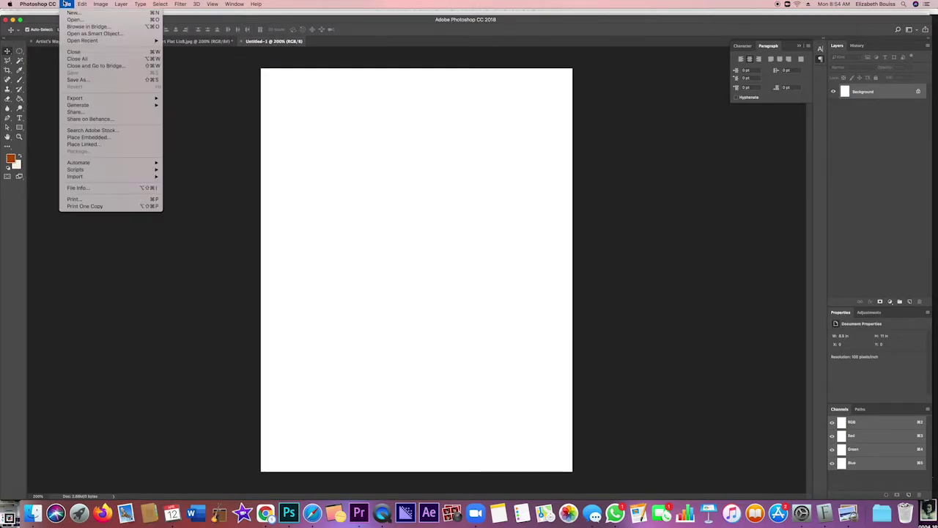
click(77, 79)
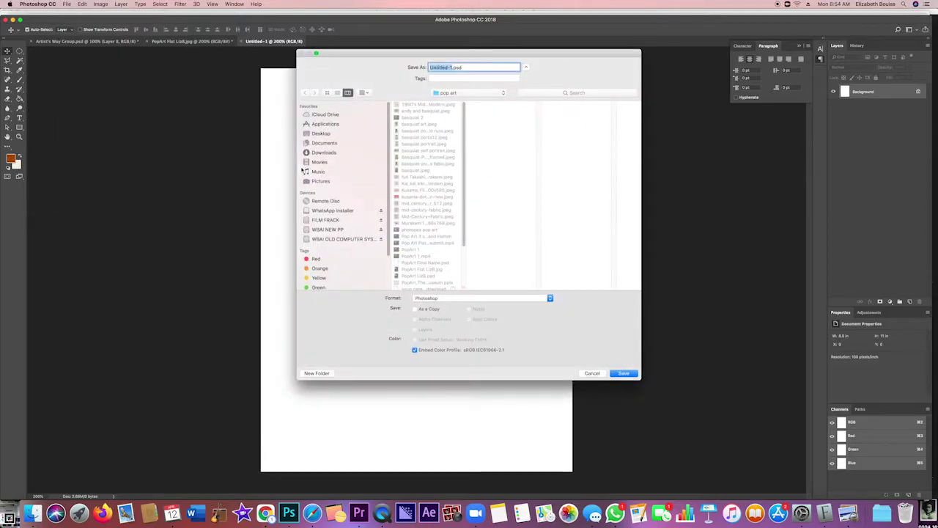
text(PopArtFinal)
text( LizB)
click(624, 373)
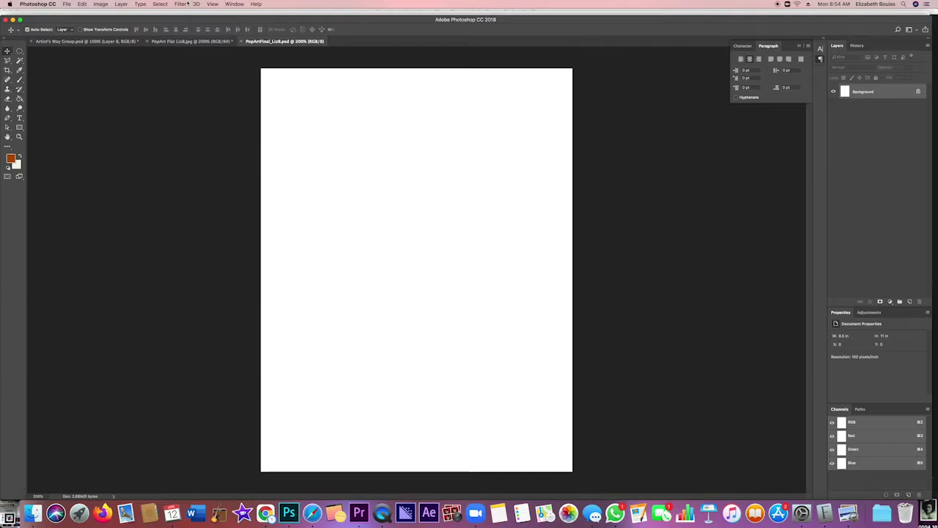
- Show rulers, float the page window, and add centred horizontal and vertical guides
click(213, 4)
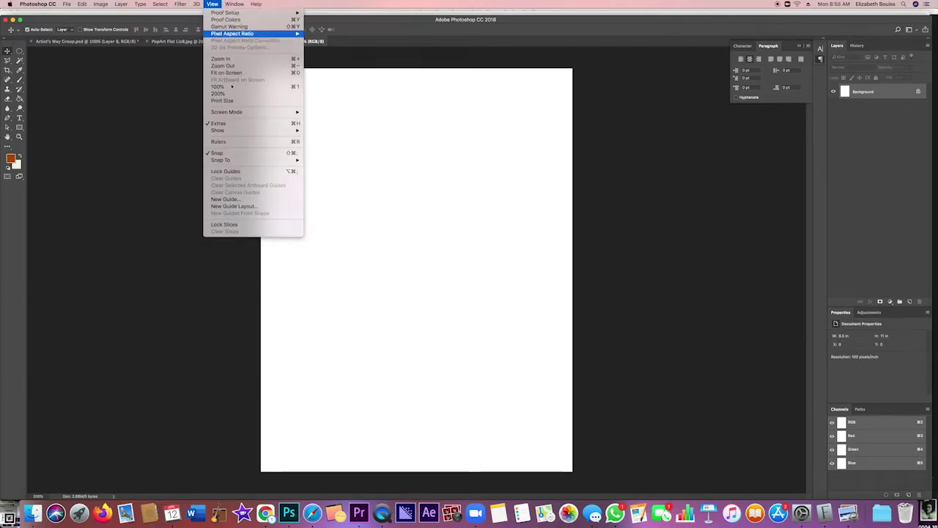
click(244, 142)
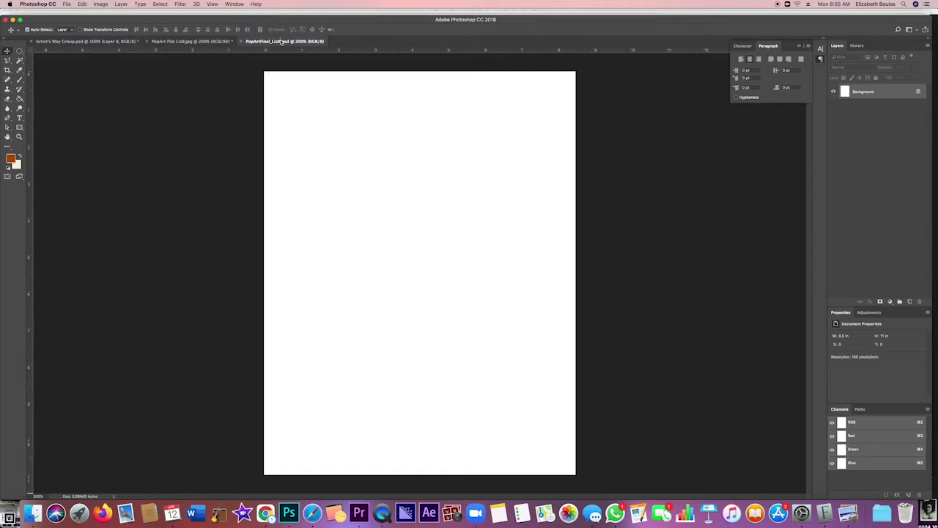
drag(278, 44, 275, 58)
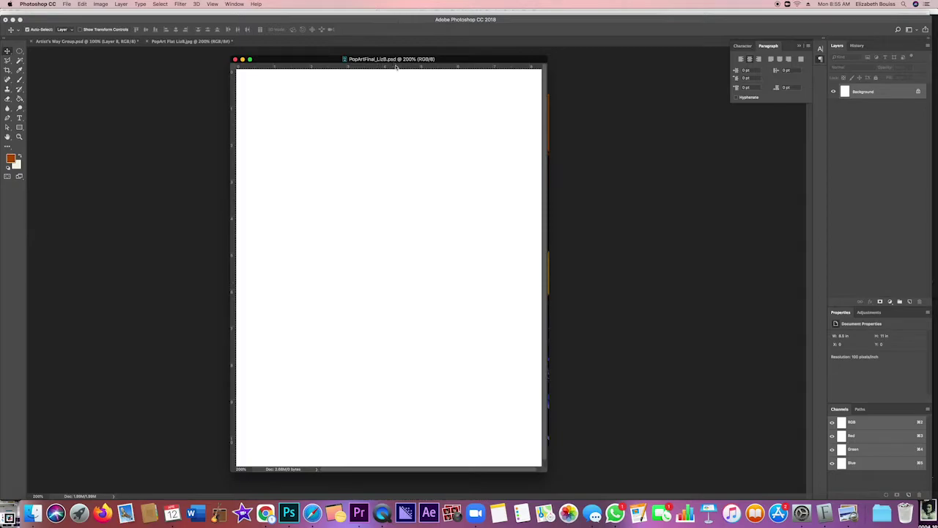
drag(396, 67, 386, 271)
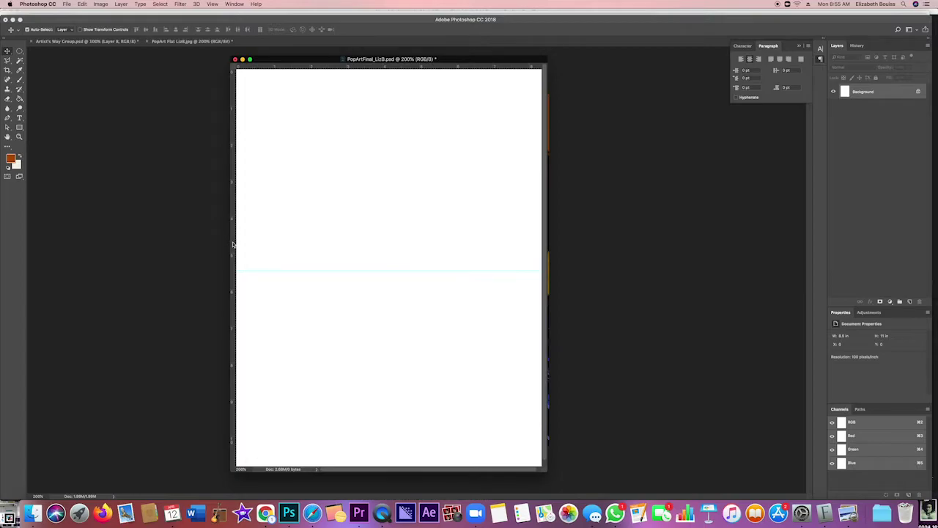
drag(233, 244, 392, 253)
drag(345, 67, 321, 46)
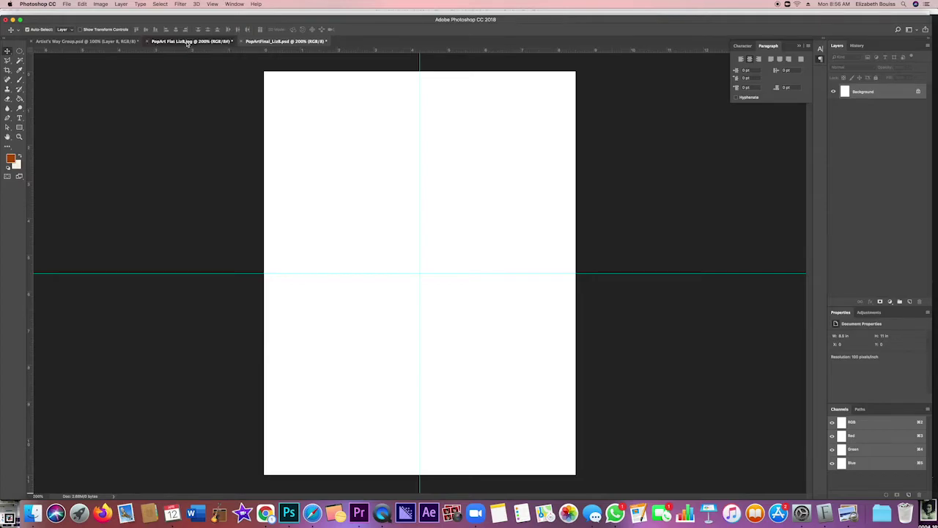
click(187, 43)
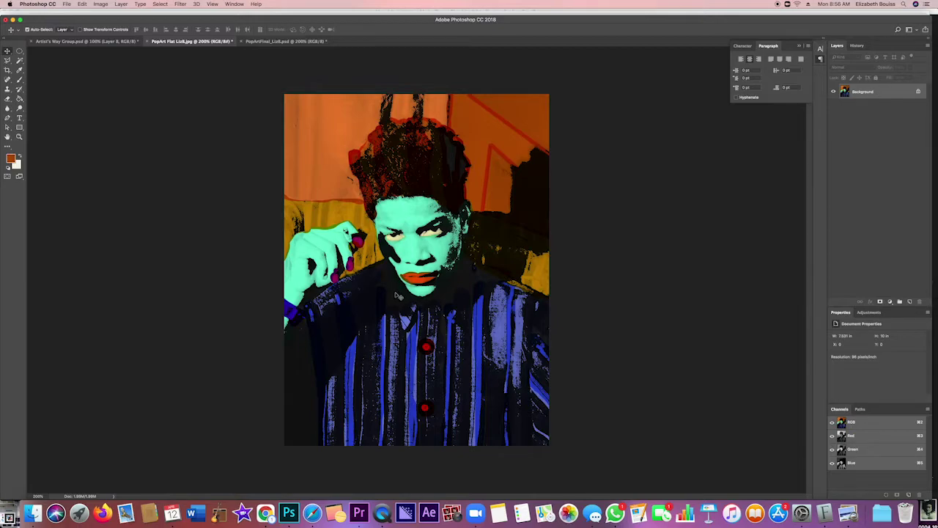
- Paste the portrait onto the letter page as a new layer
click(274, 42)
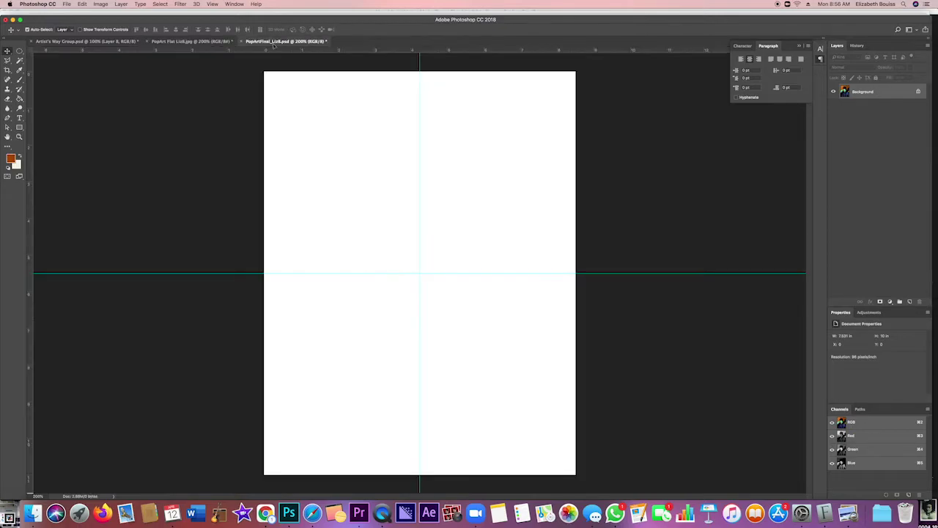
key(super+v)
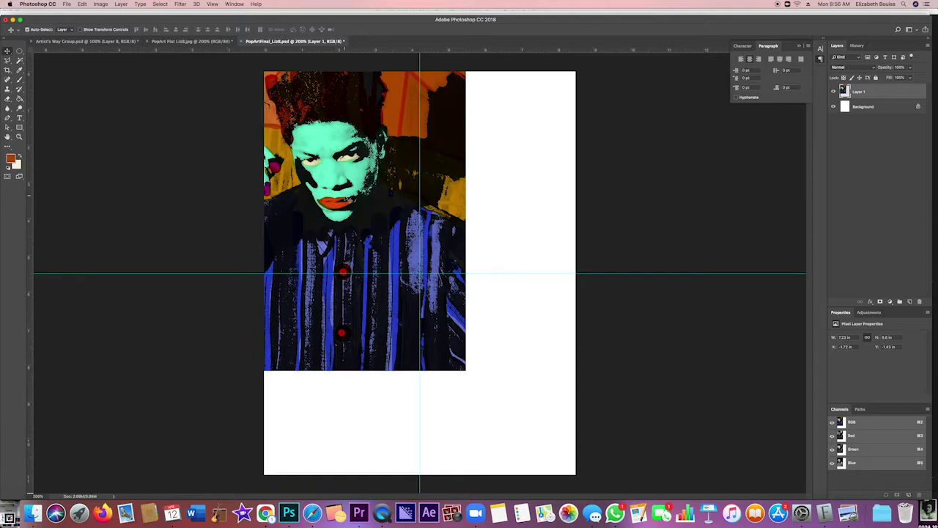
drag(357, 215, 397, 256)
- Free-transform the portrait to fill the top-left quarter up to the page corner
key(super+t)
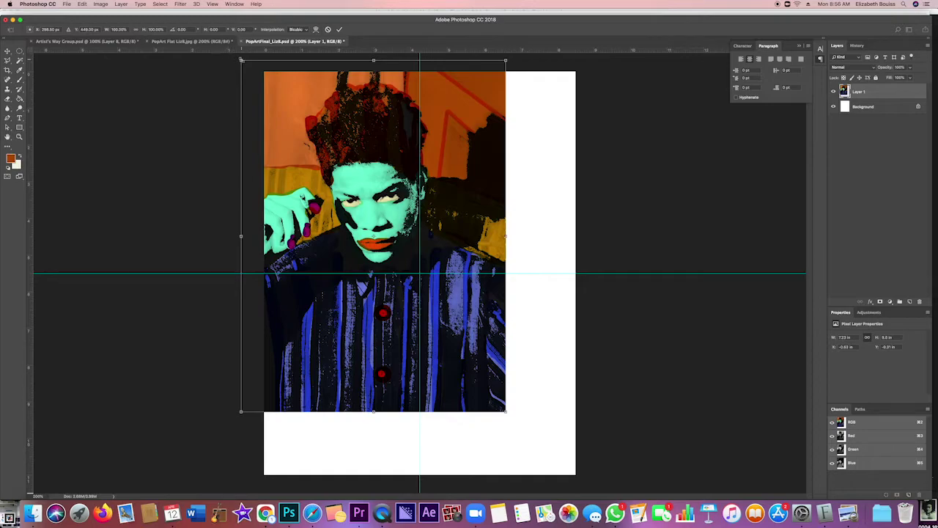
drag(240, 60, 349, 203)
drag(396, 240, 311, 154)
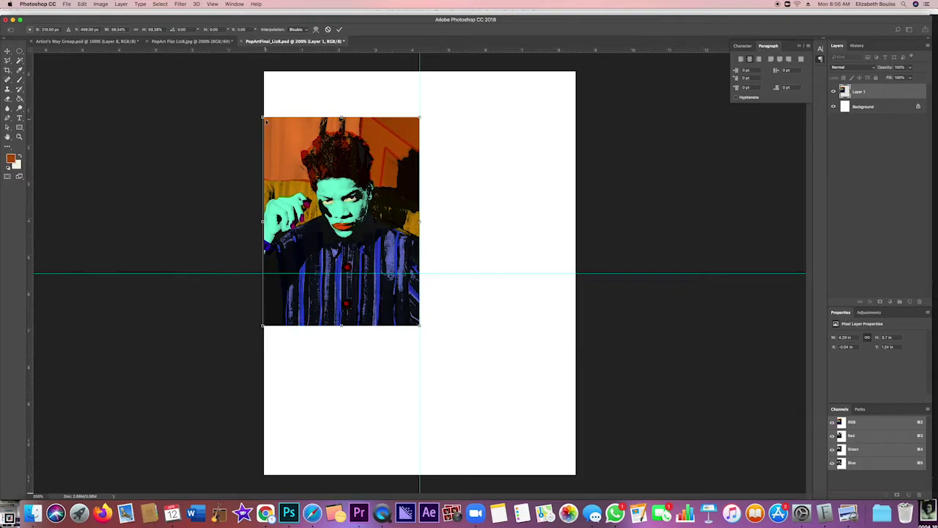
drag(263, 116, 282, 142)
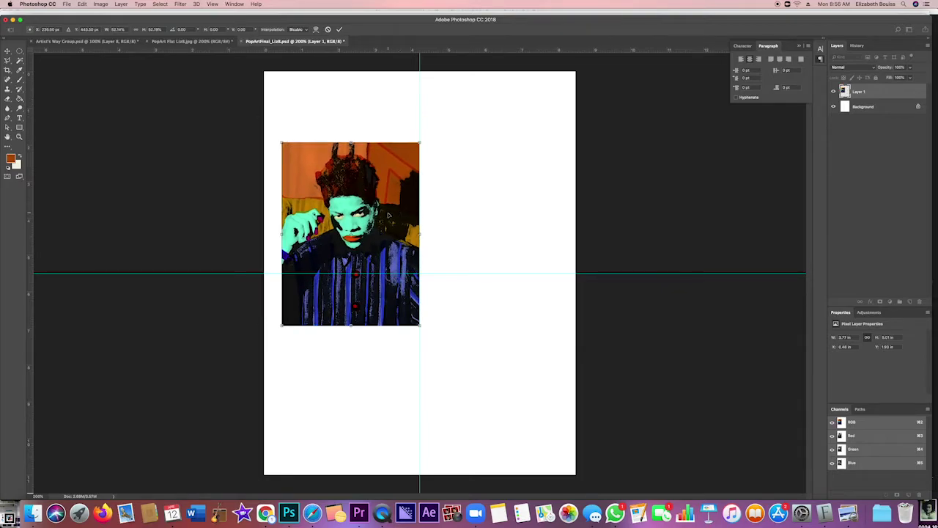
drag(387, 214, 387, 158)
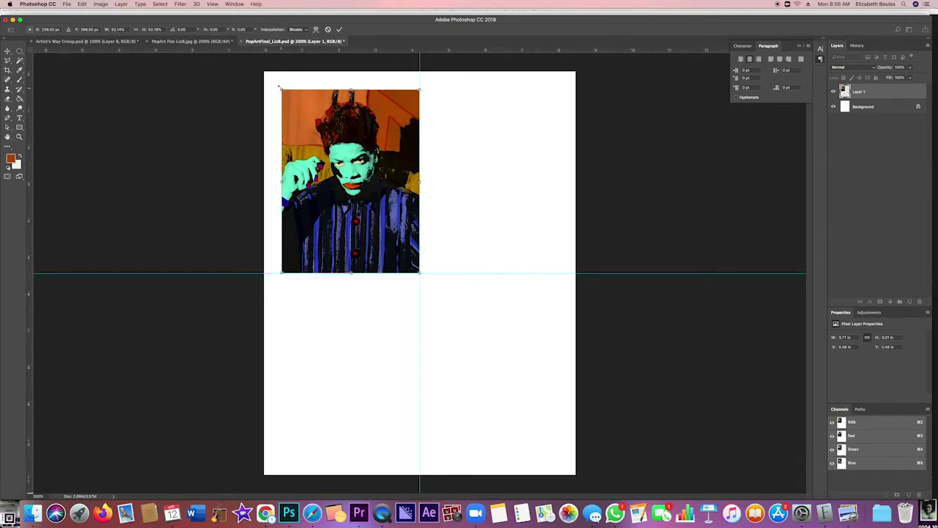
drag(279, 87, 272, 74)
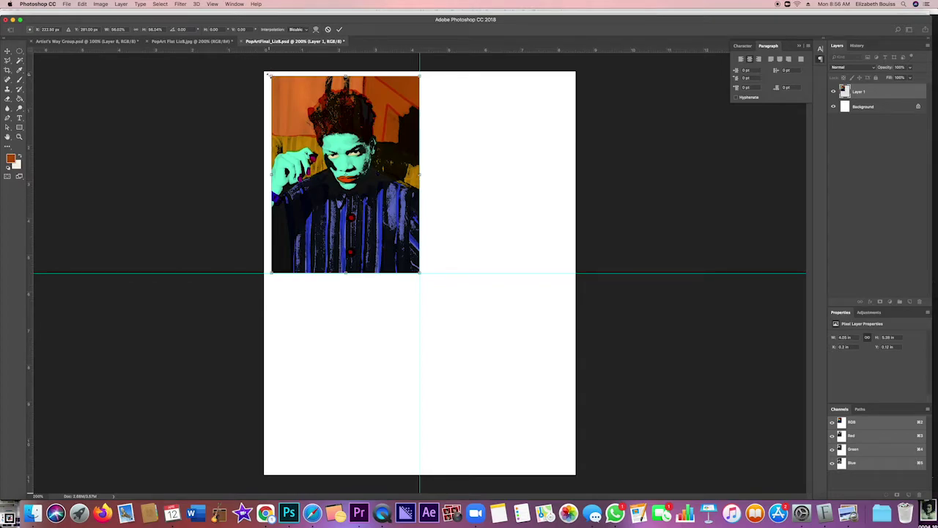
drag(271, 75, 266, 71)
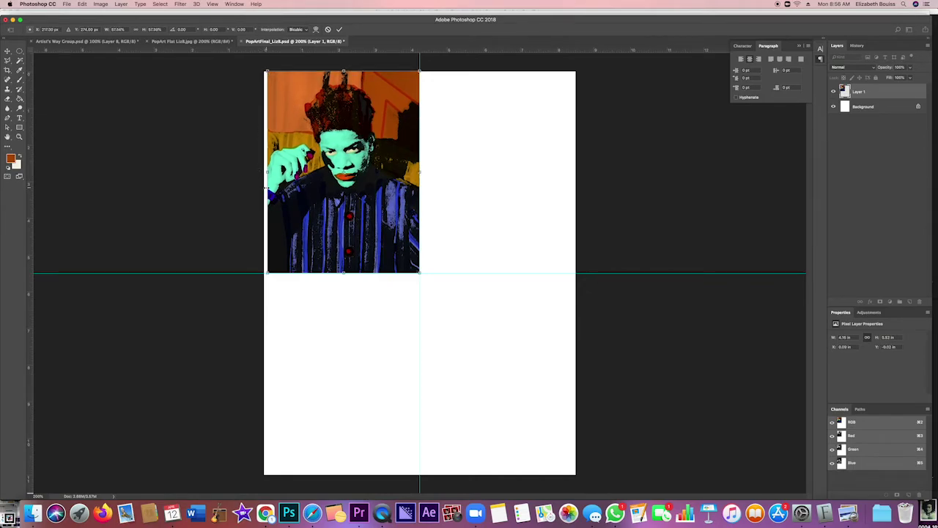
key(Return)
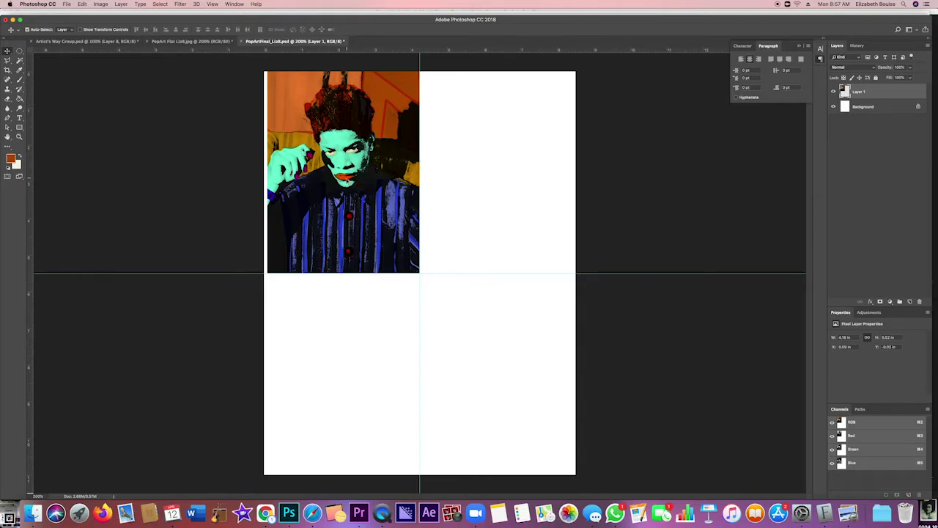
- Alt-drag portrait copies into the top-right, bottom-left and bottom-right quarters
drag(349, 182, 500, 180)
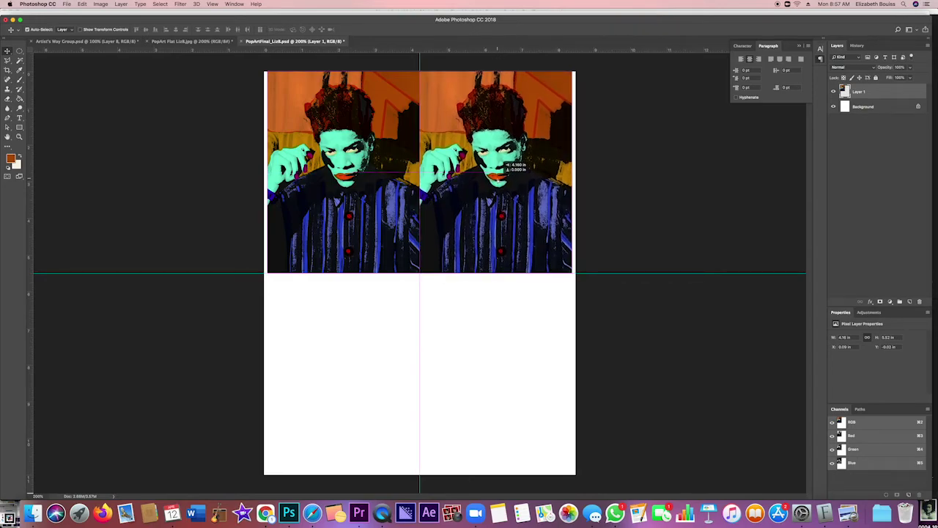
drag(500, 176, 500, 176)
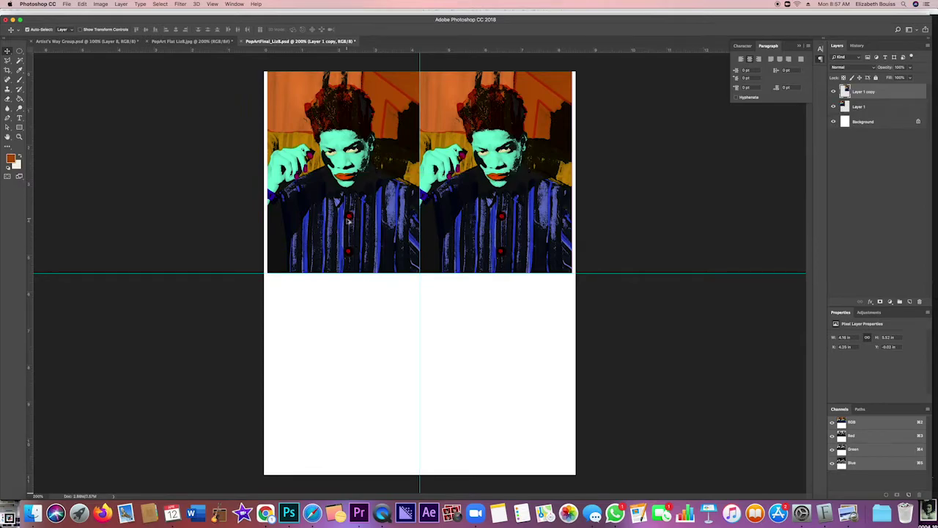
drag(348, 220, 348, 422)
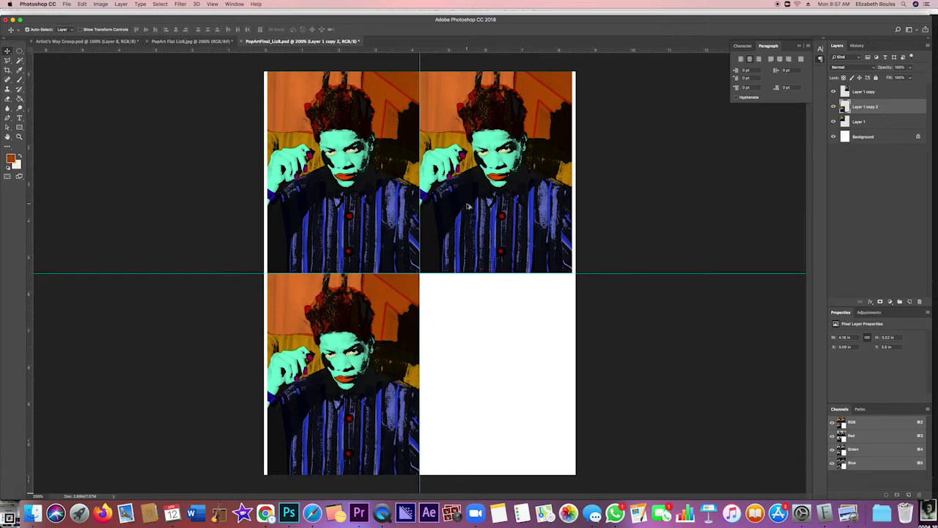
drag(470, 206, 467, 410)
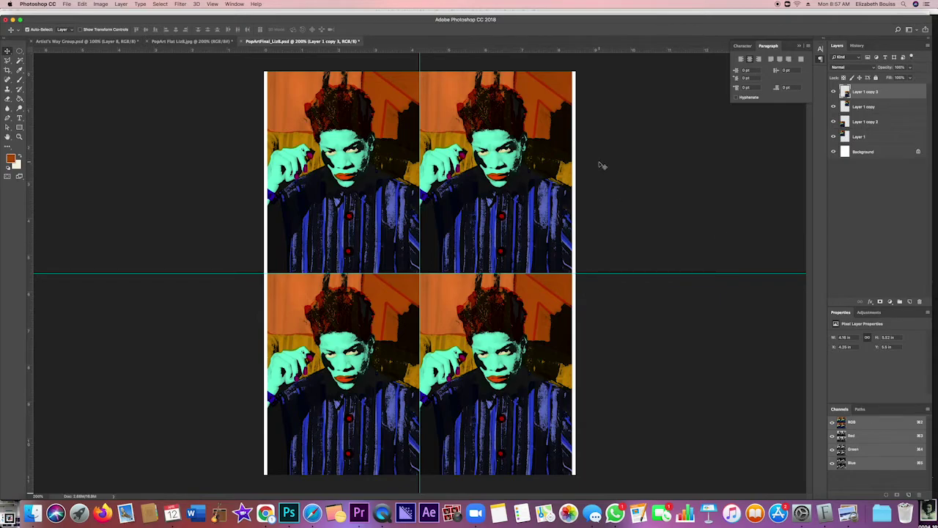
click(516, 171)
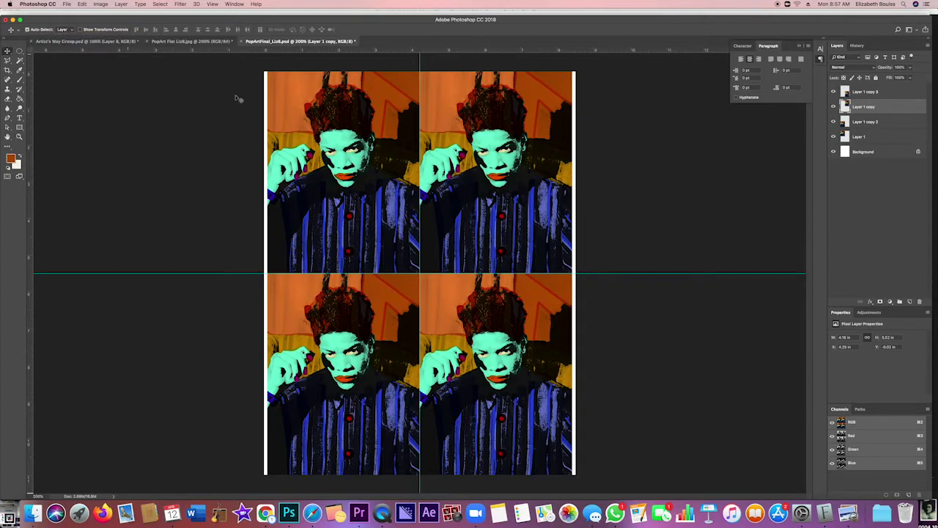
- Select the top-right portrait copy and bring up the Image > Adjustments list
click(369, 169)
click(352, 352)
click(485, 358)
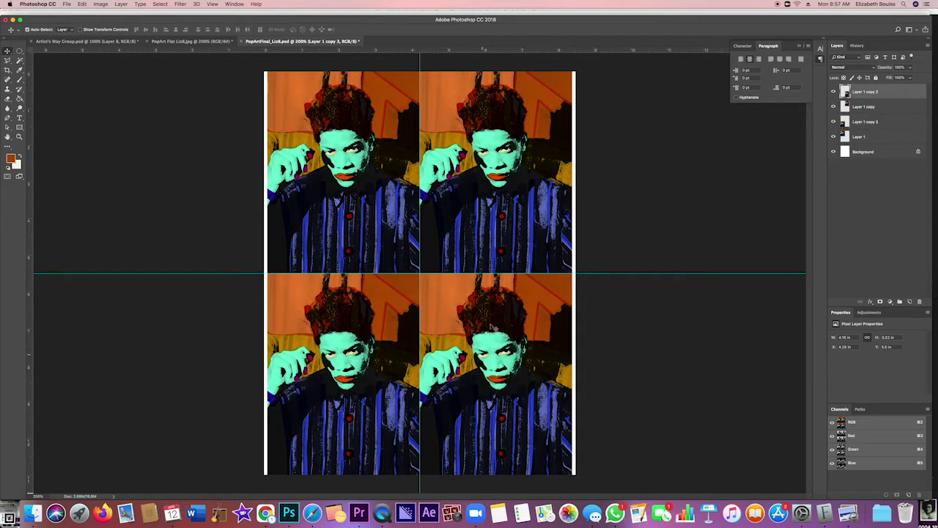
click(496, 213)
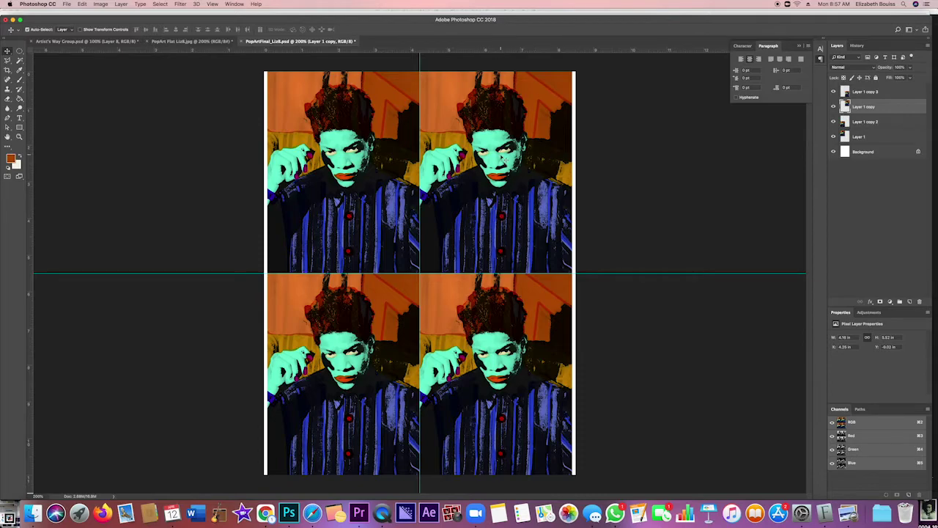
click(101, 5)
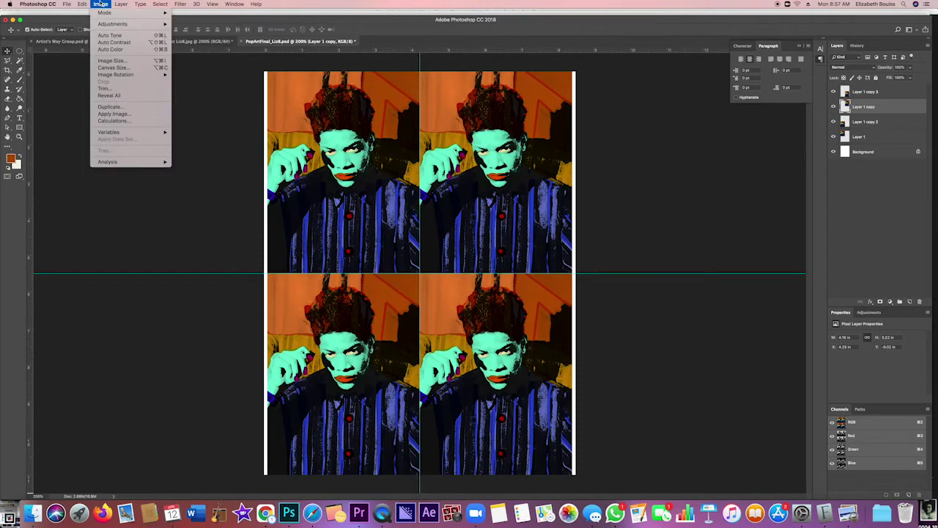
mouse_move(108, 23)
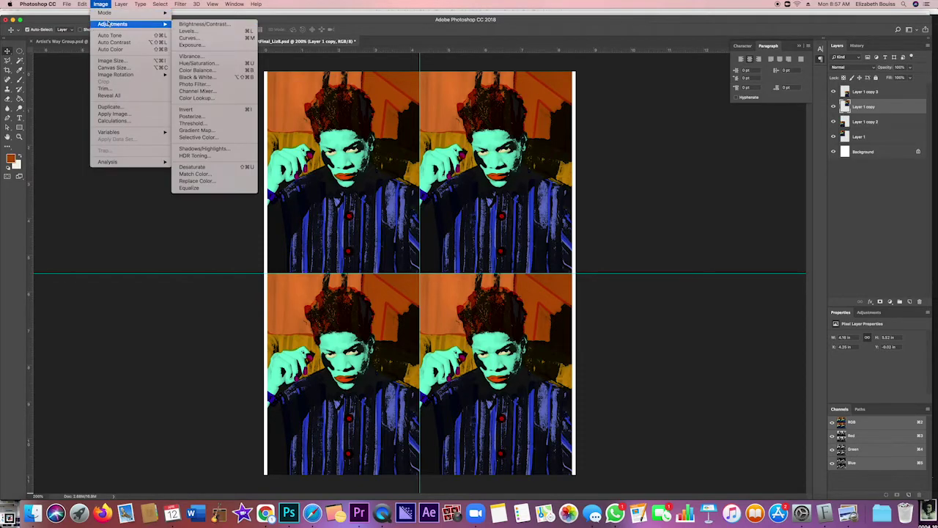
- Apply Hue/Saturation to the top-right portrait with Hue +170 and boosted saturation
click(209, 64)
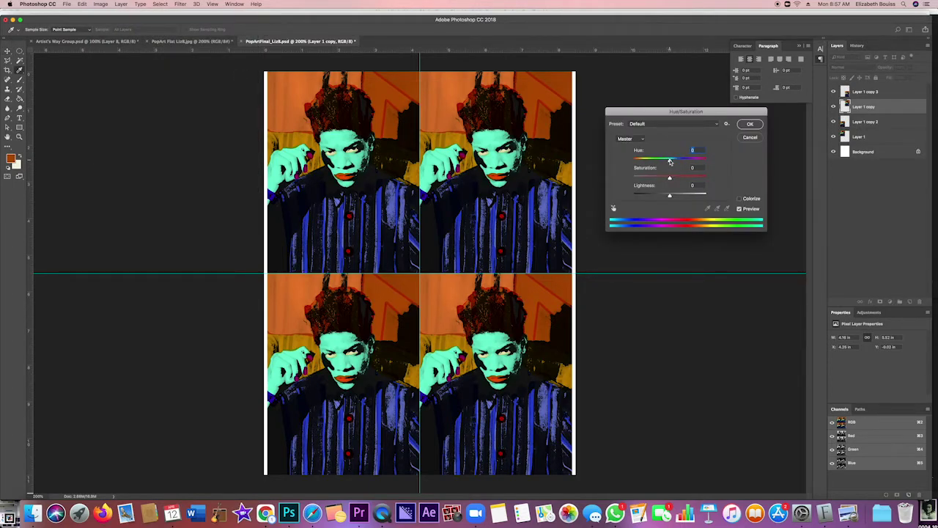
drag(670, 160, 698, 164)
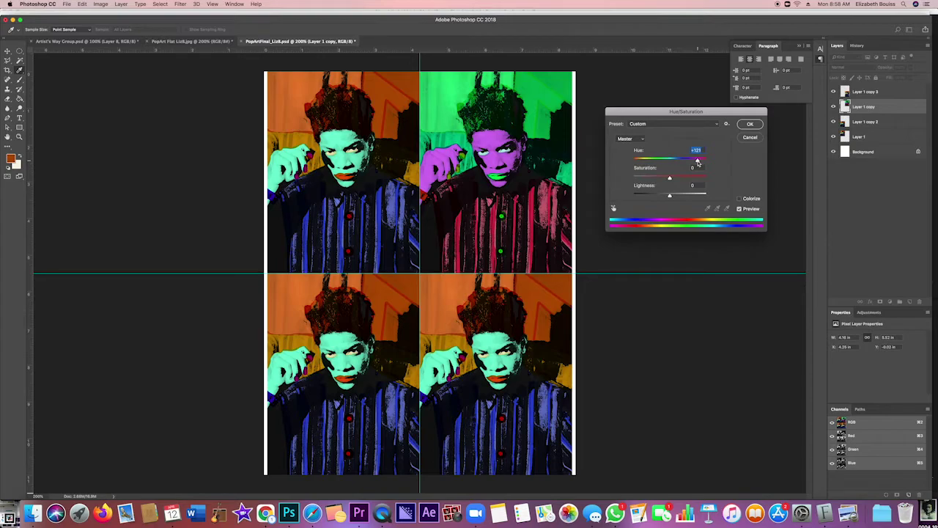
drag(698, 163, 710, 162)
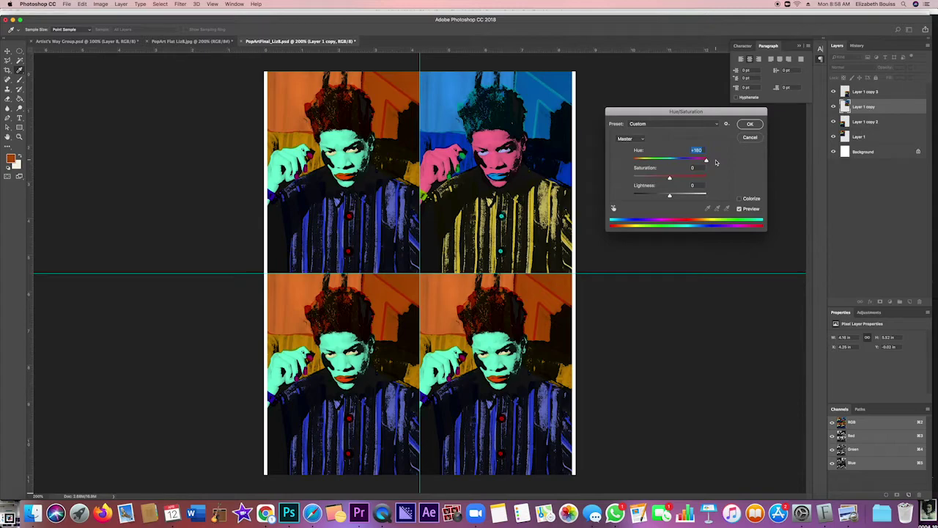
drag(717, 162, 706, 162)
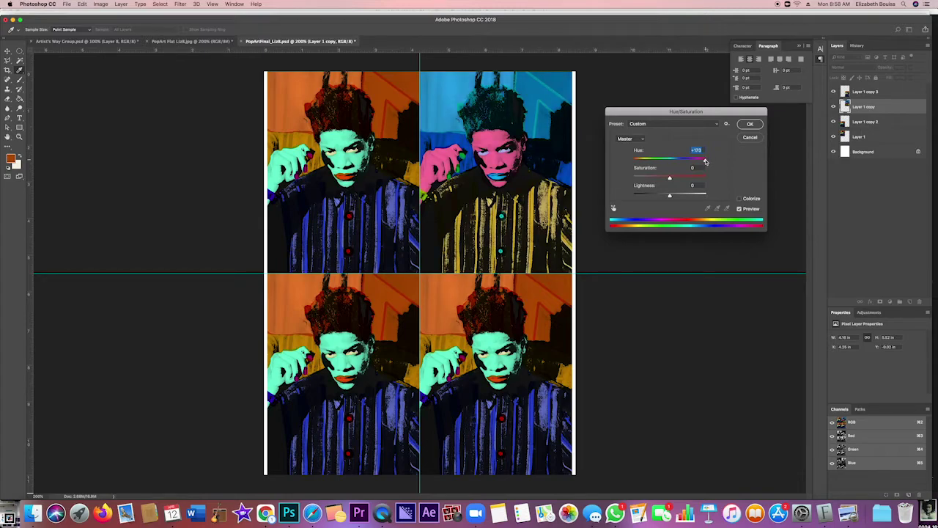
mouse_move(670, 178)
mouse_down()
mouse_move(695, 179)
mouse_move(673, 179)
mouse_move(682, 178)
mouse_up()
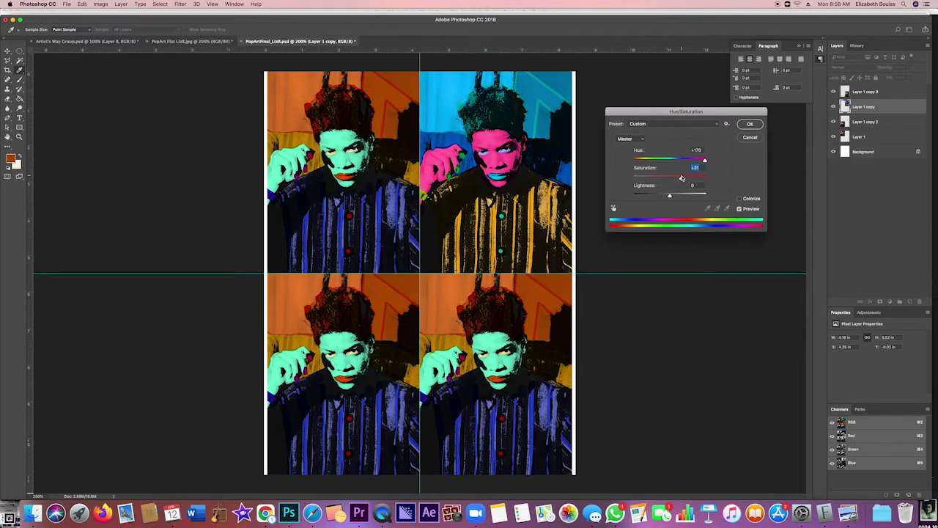
click(751, 124)
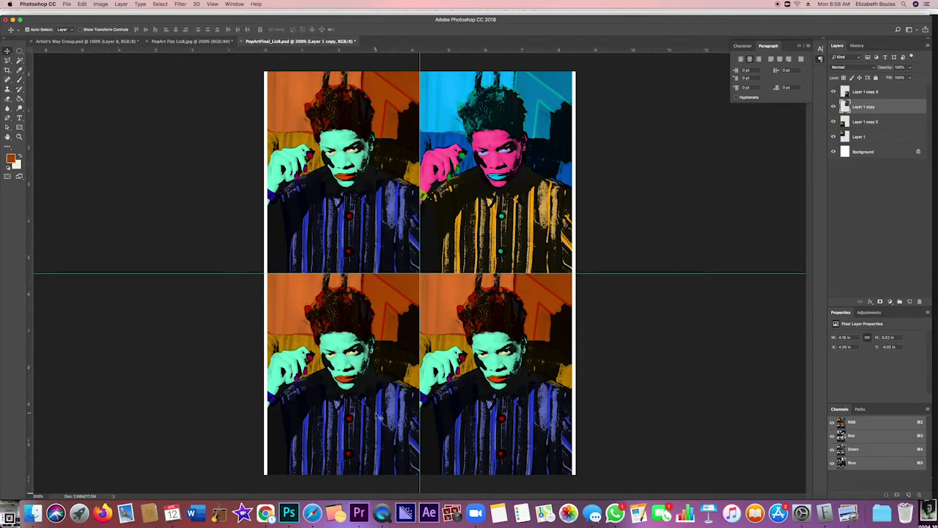
- Apply Hue/Saturation to the bottom-left portrait with Hue −126 and Saturation +40
click(362, 401)
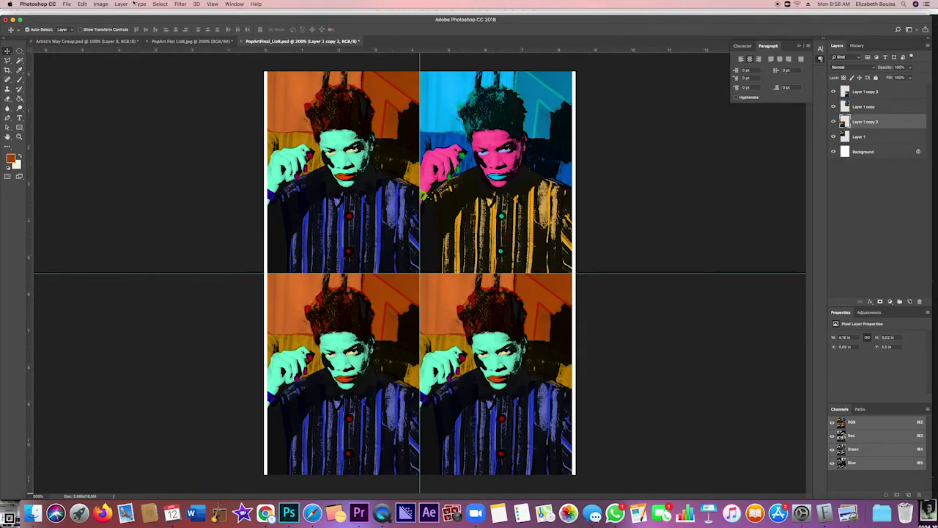
click(101, 4)
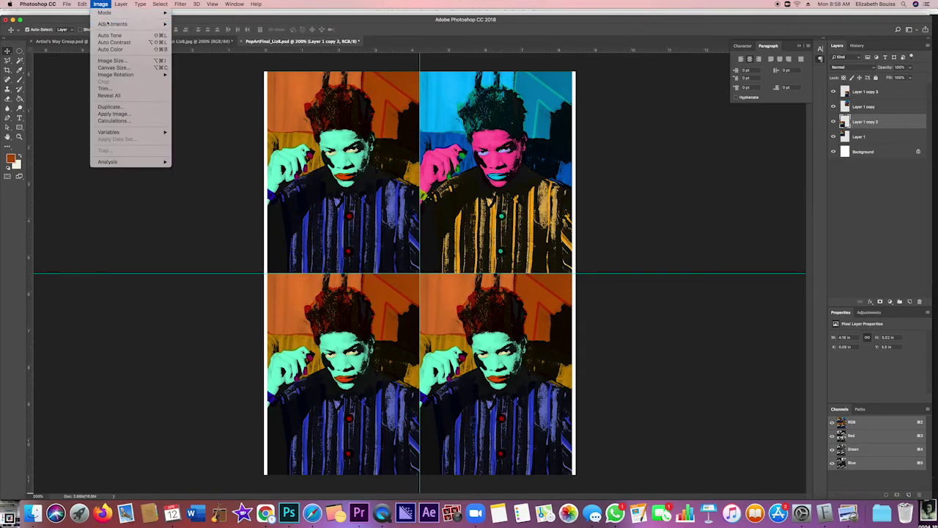
mouse_move(118, 25)
click(198, 63)
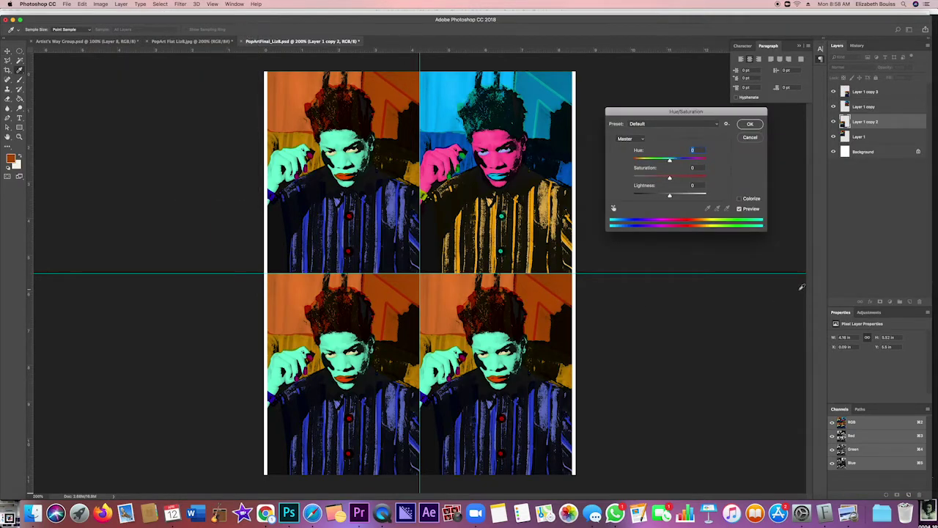
drag(669, 160, 642, 160)
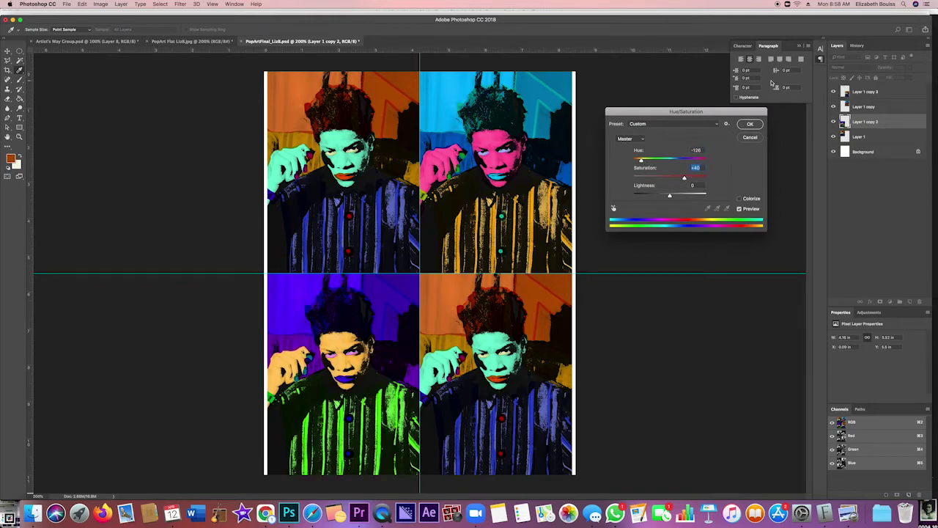
click(750, 124)
click(517, 377)
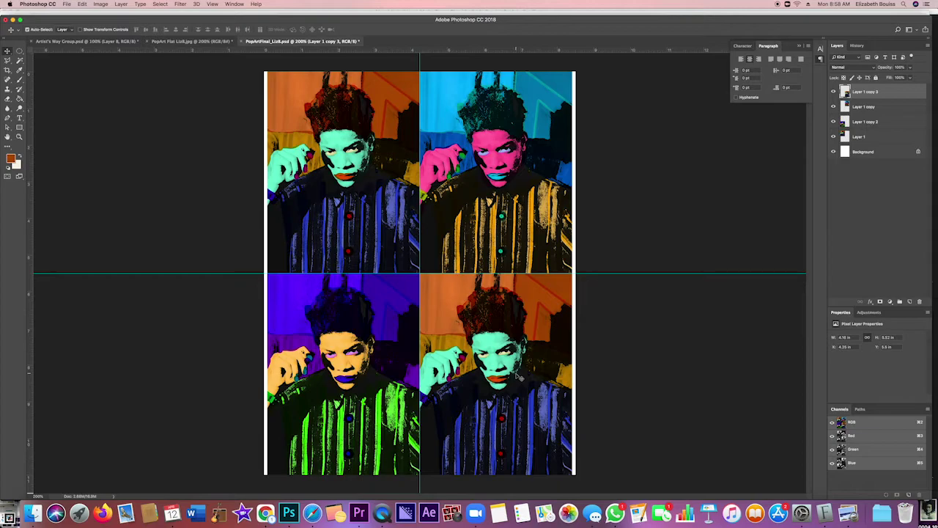
- Set the bottom-right portrait to Hue +34, Saturation +47 for a yellow background and blue face
click(101, 4)
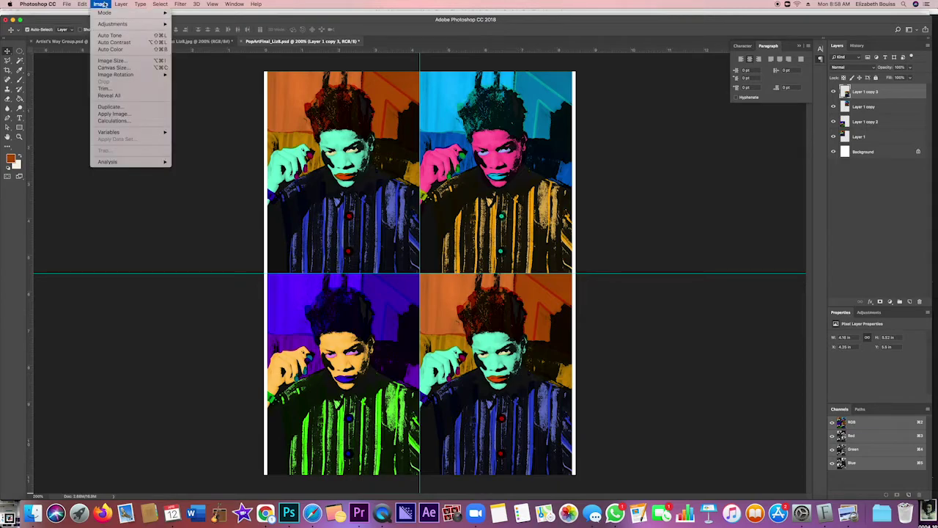
mouse_move(108, 25)
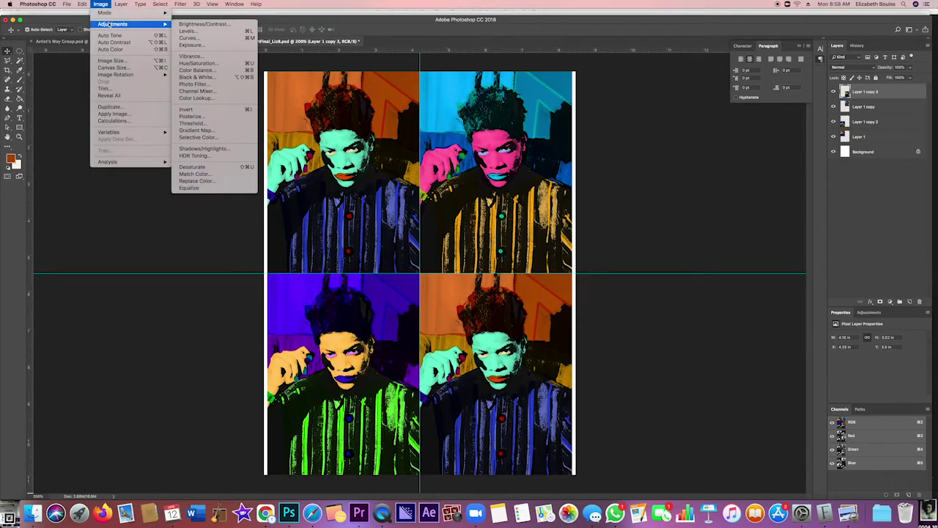
click(198, 63)
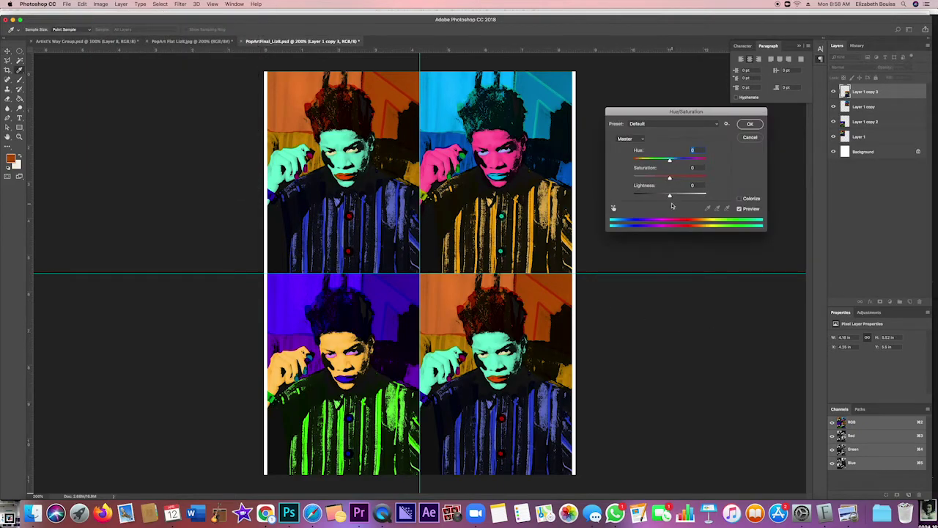
drag(669, 162, 667, 162)
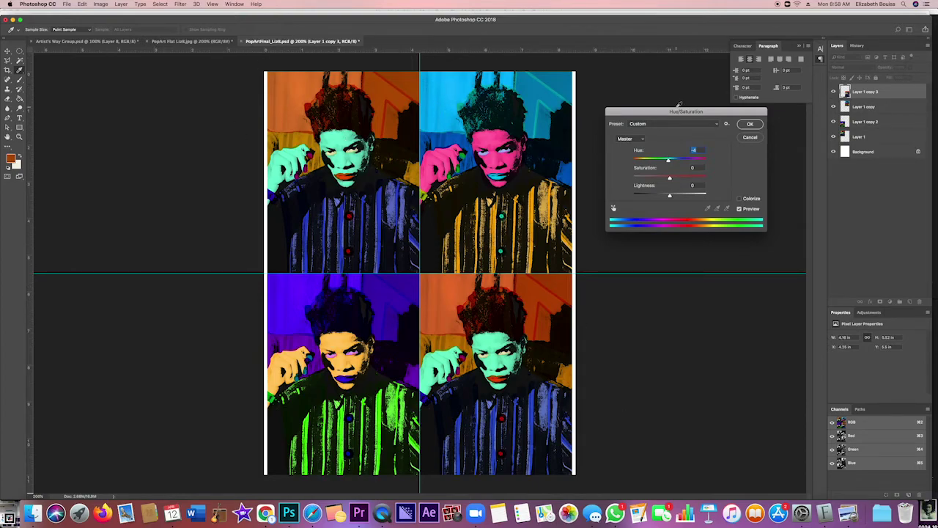
drag(668, 163, 682, 162)
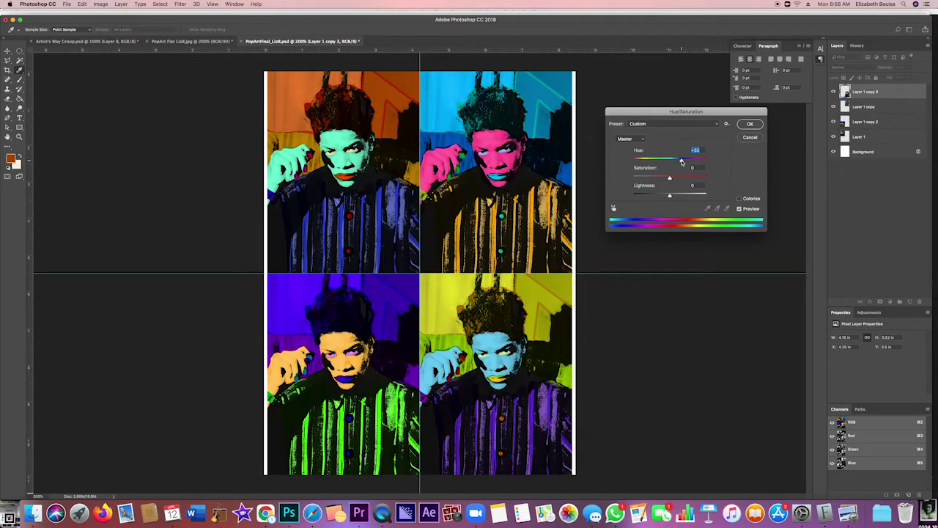
drag(682, 162, 695, 161)
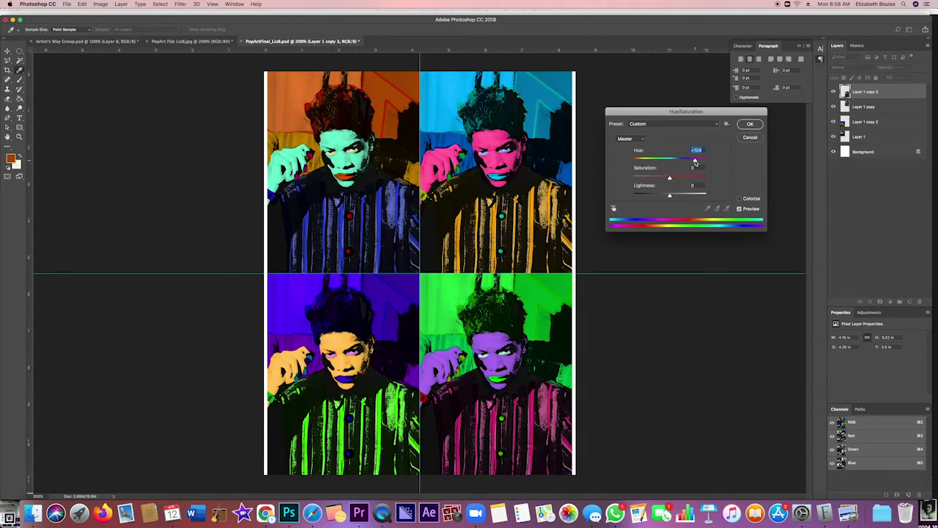
drag(695, 161, 652, 161)
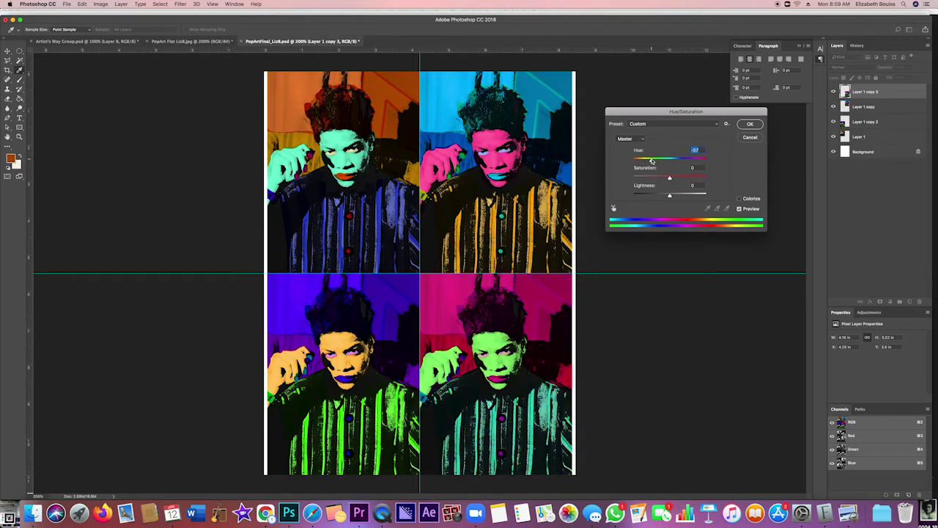
mouse_move(652, 161)
mouse_down()
mouse_move(642, 159)
mouse_move(664, 155)
mouse_up()
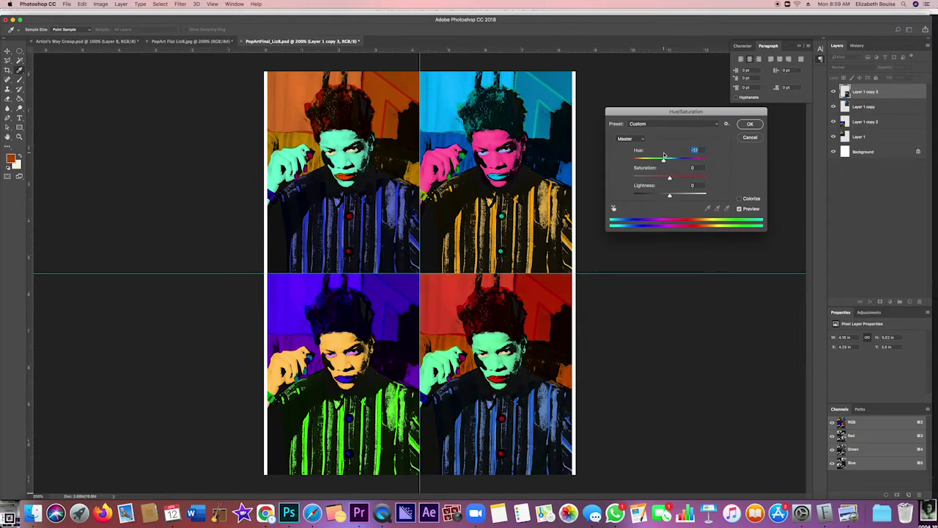
drag(664, 155, 683, 162)
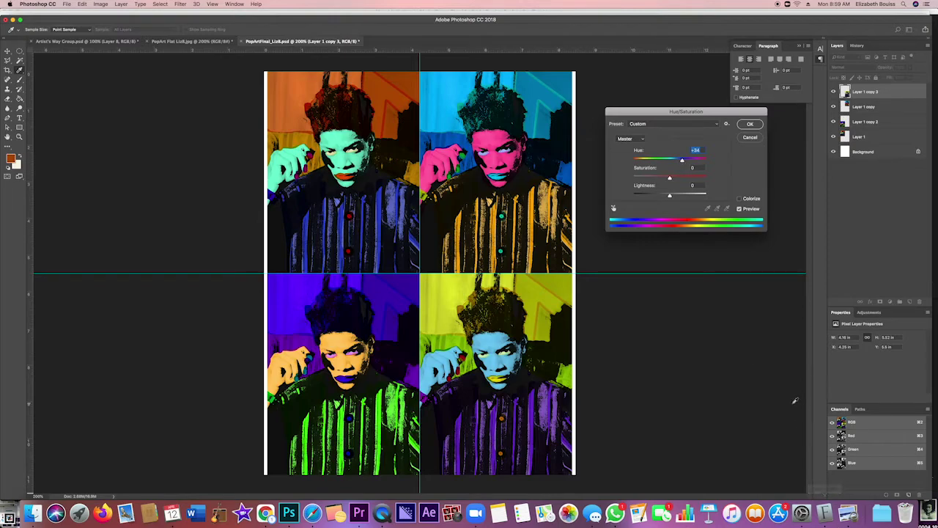
click(688, 178)
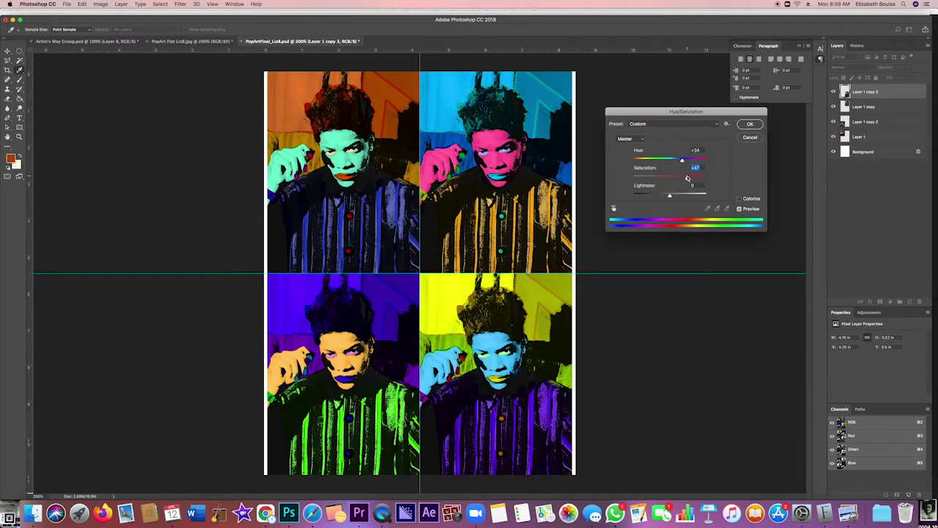
click(750, 124)
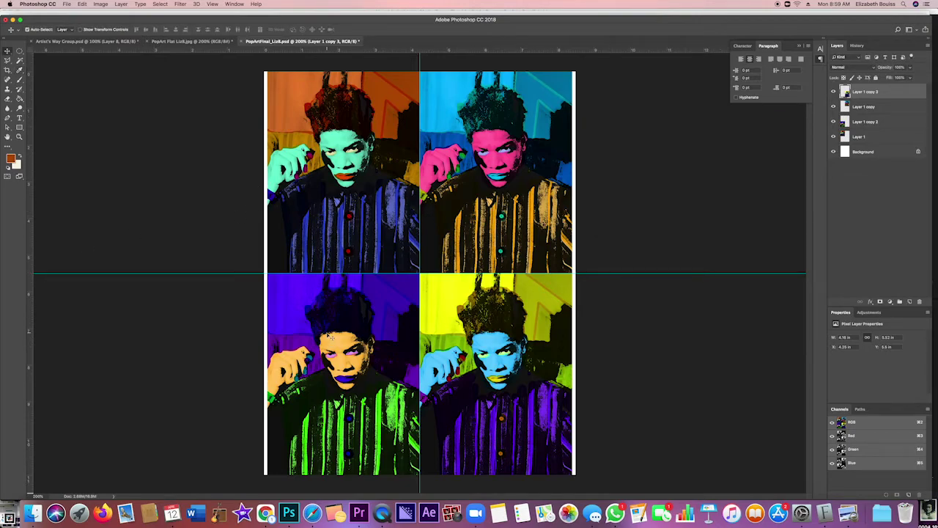
- Crop the grid, nudging the left and right edges to trim the white margins
click(7, 71)
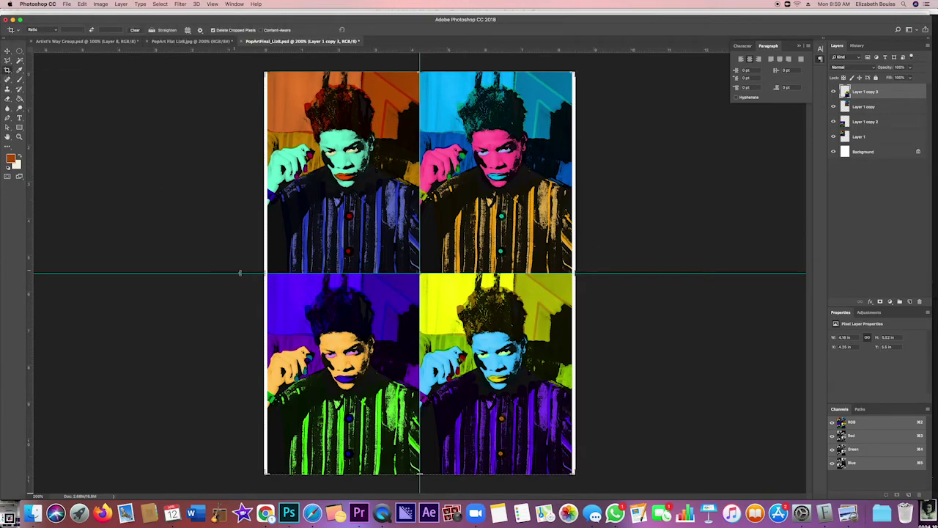
drag(269, 277, 268, 277)
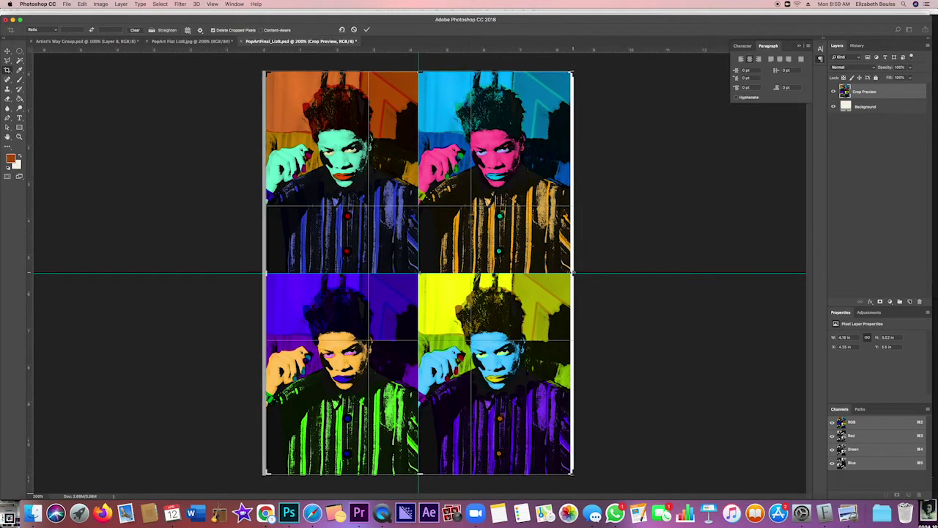
drag(574, 273, 575, 273)
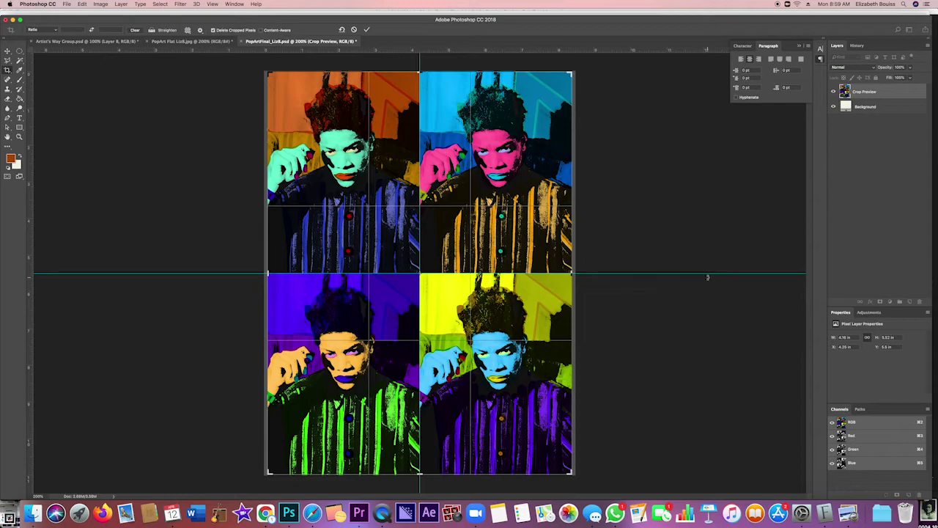
key(Return)
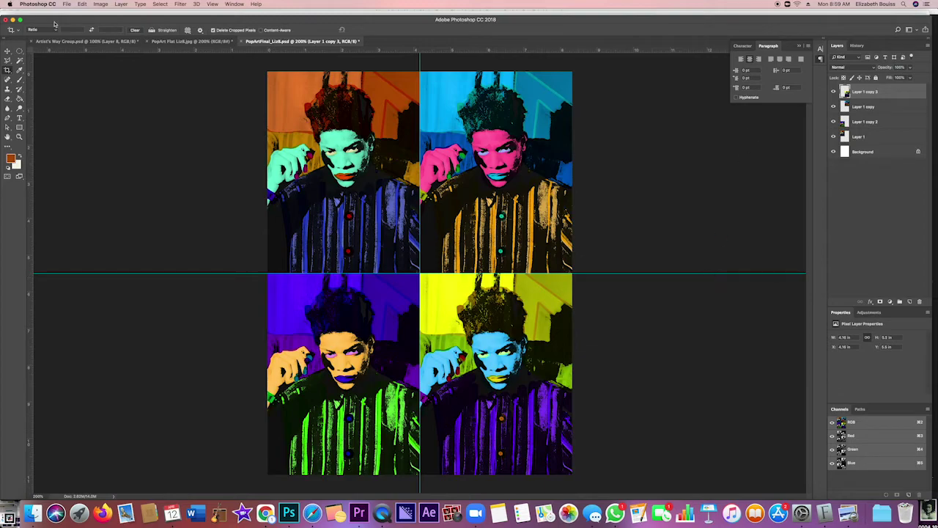
- Turn off Rulers and Extras in the View menu to hide rulers and guides
click(236, 5)
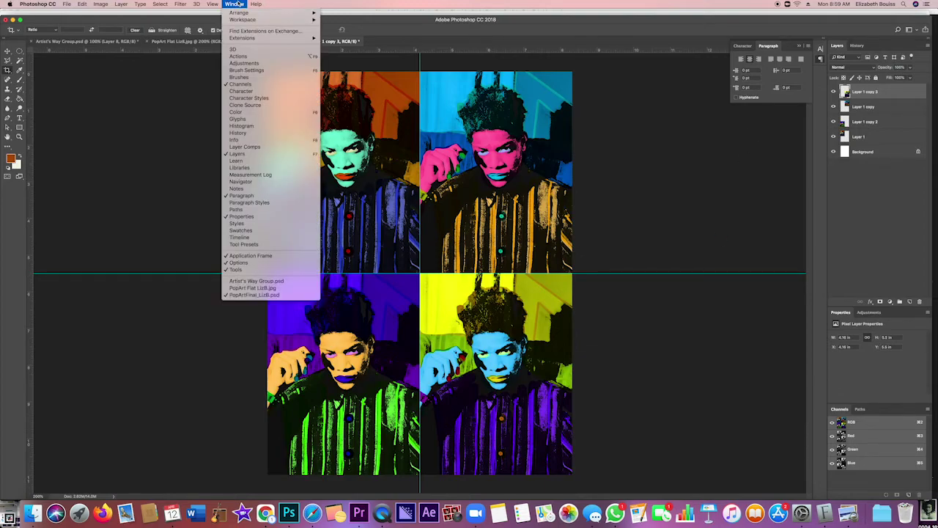
mouse_move(212, 4)
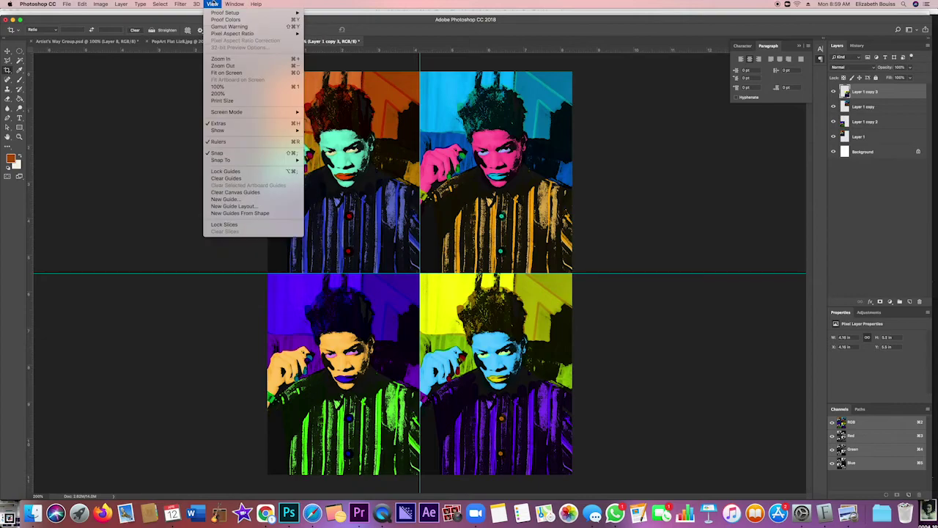
click(219, 142)
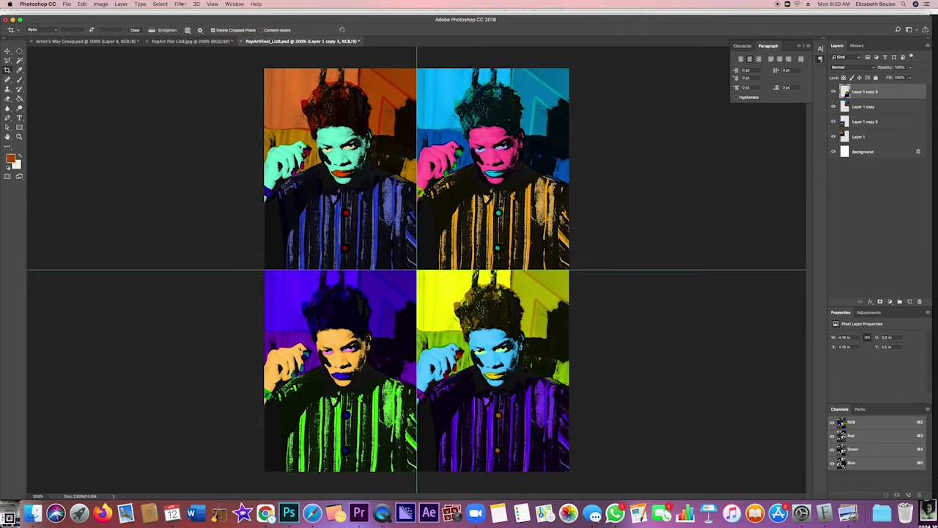
click(214, 4)
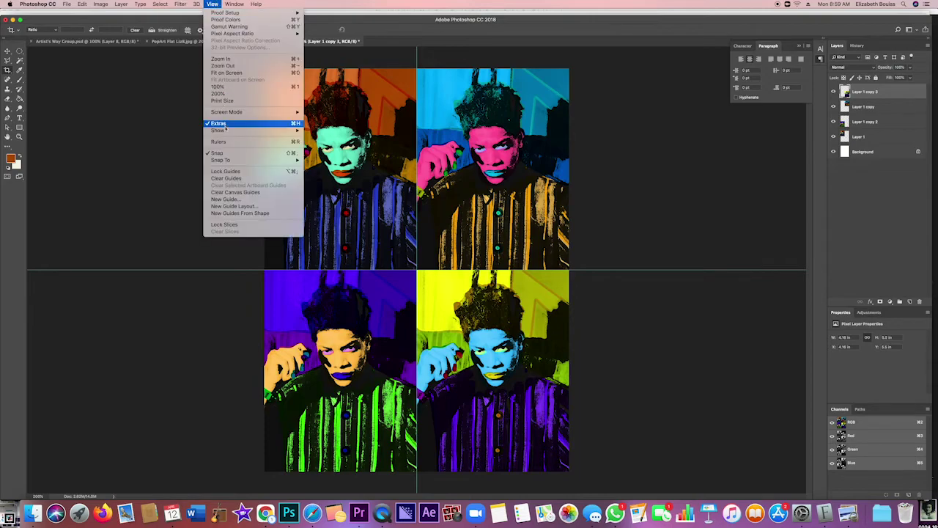
click(228, 174)
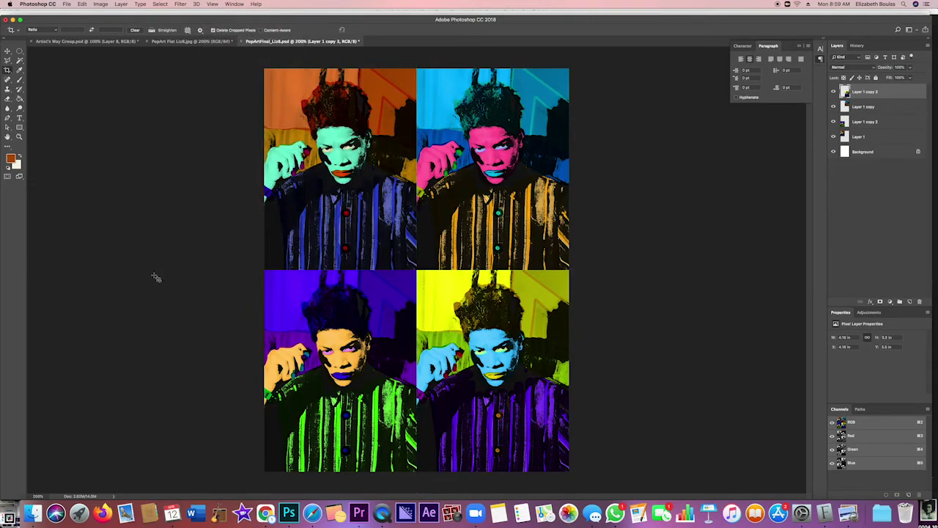
click(66, 5)
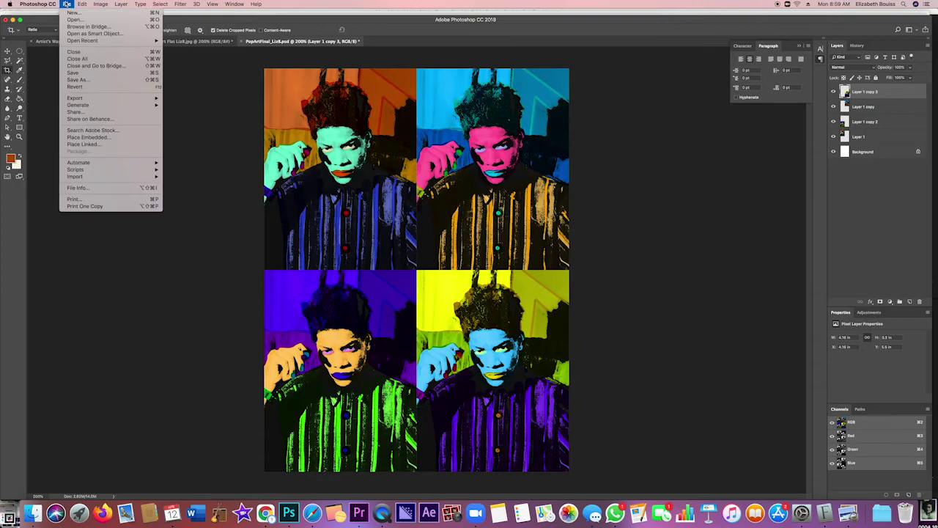
- Save As a JPEG copy with the quality slider raised to 12 (Maximum)
click(90, 81)
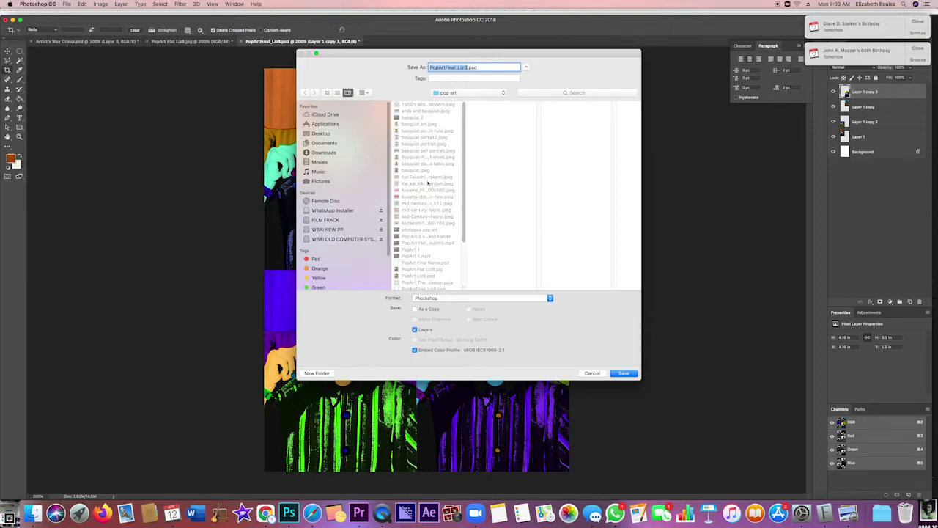
click(550, 298)
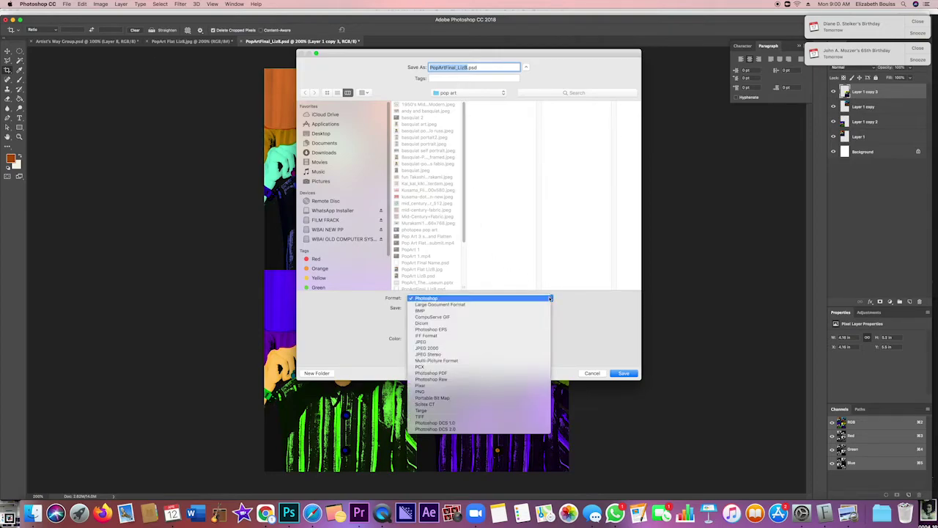
click(532, 344)
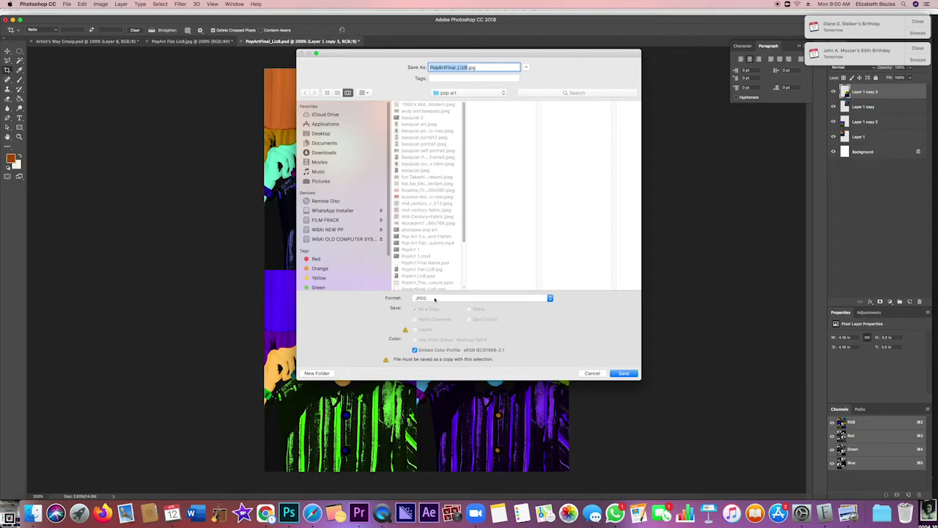
click(623, 373)
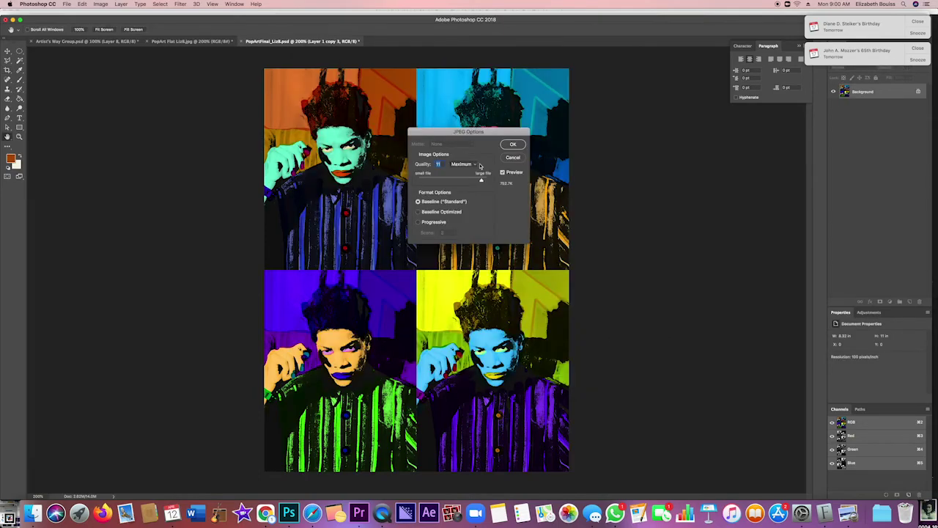
drag(481, 180, 487, 180)
click(514, 145)
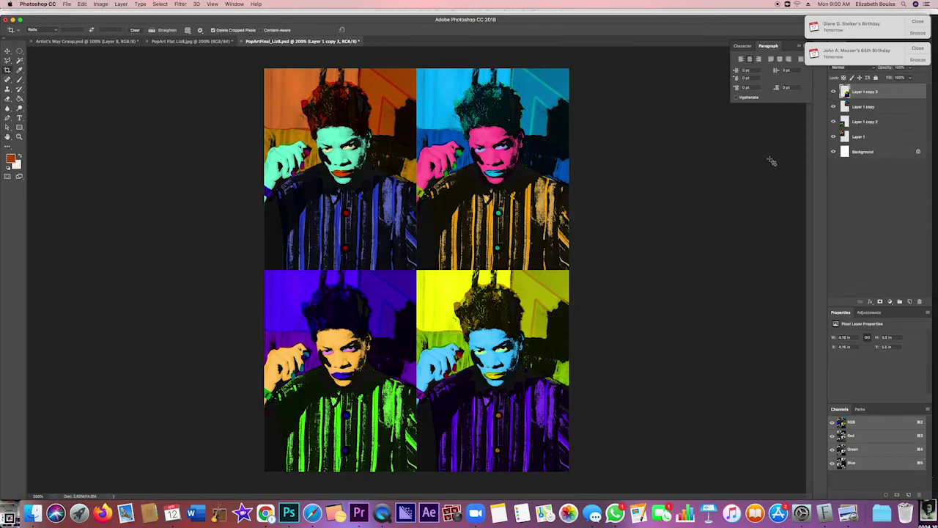